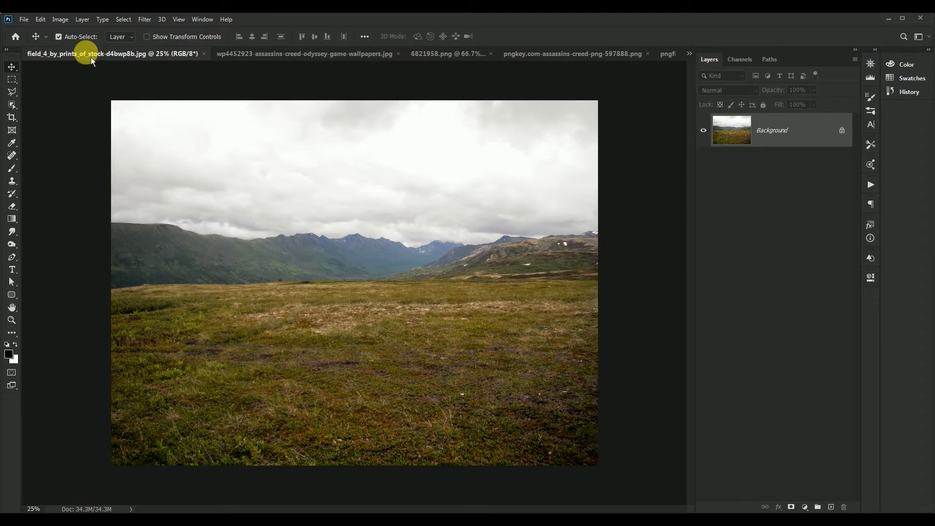
- Bring the field photo into Untitled-1 against the canvas's lower edge and close its source file without saving
drag(90, 57, 222, 164)
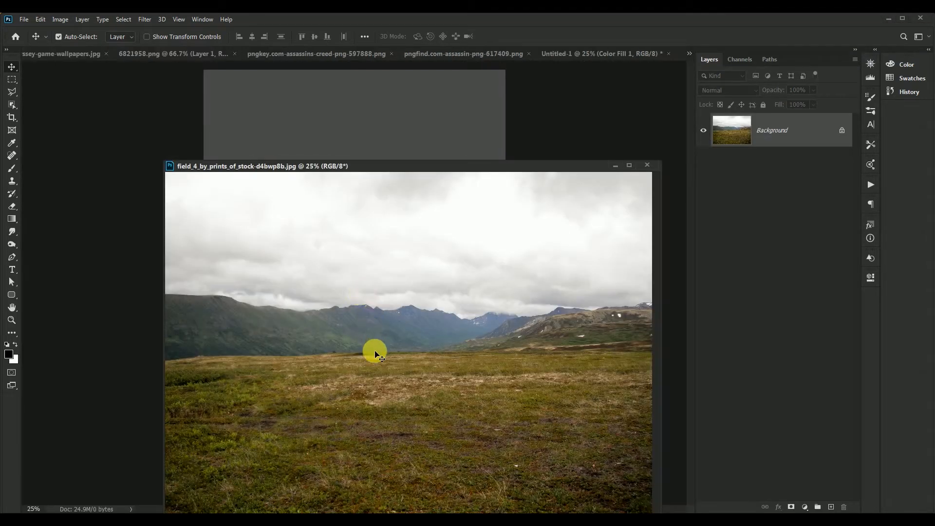
drag(376, 352, 347, 109)
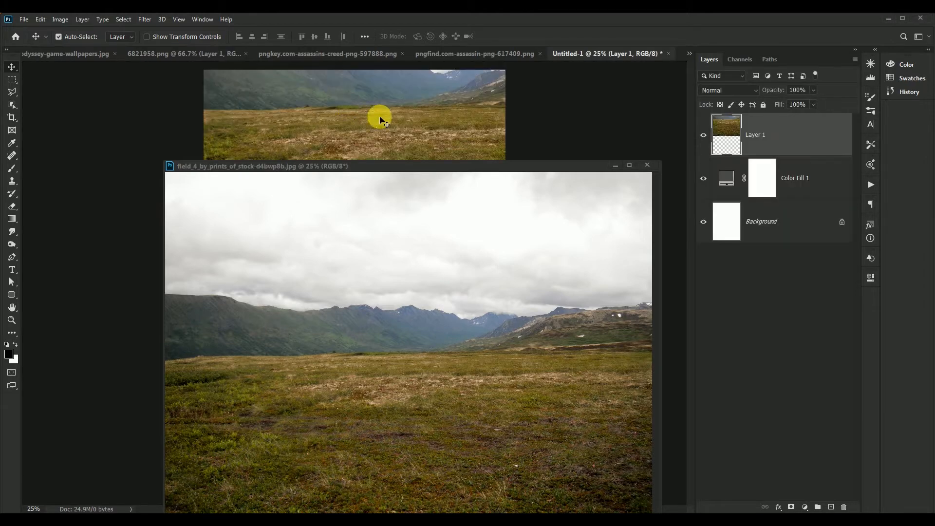
click(647, 165)
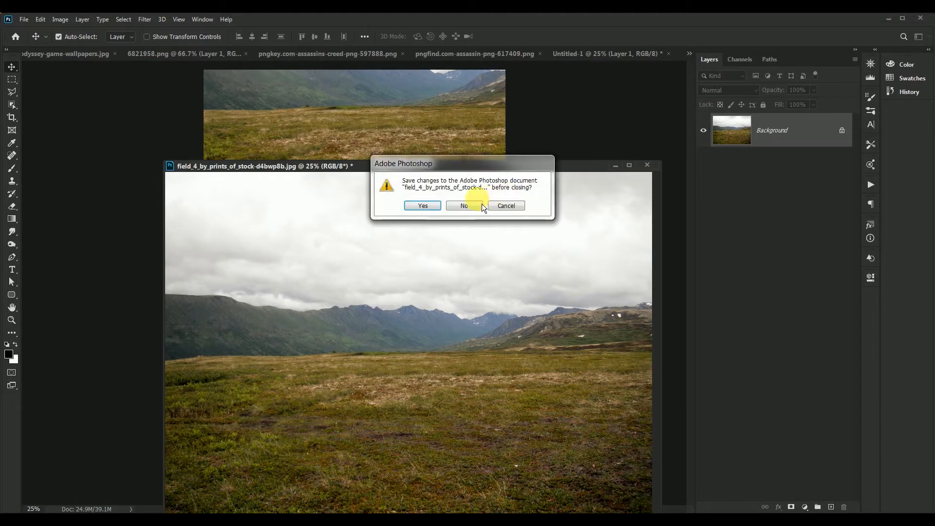
click(464, 206)
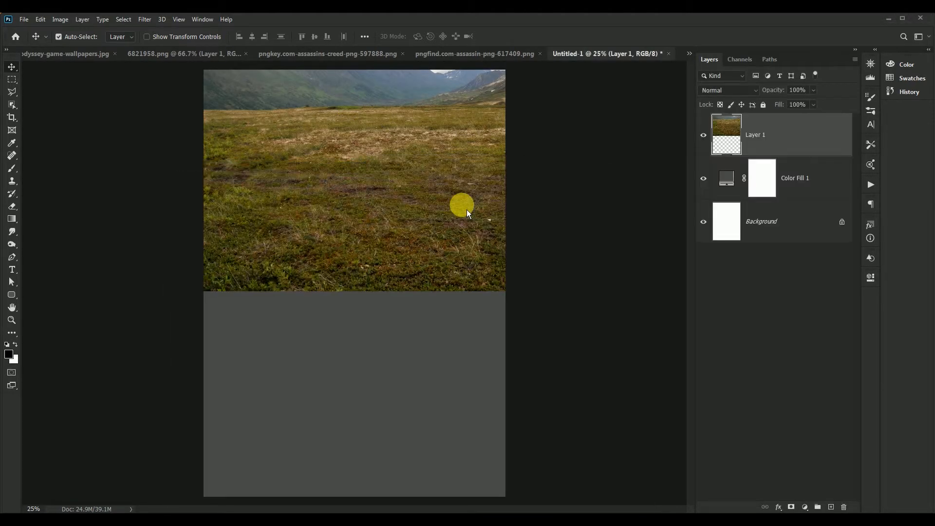
drag(382, 166, 363, 404)
- Mask Layer 1 with black-to-transparent linear gradients to fade out the sky and mountains, and nudge the field slightly upward
click(791, 506)
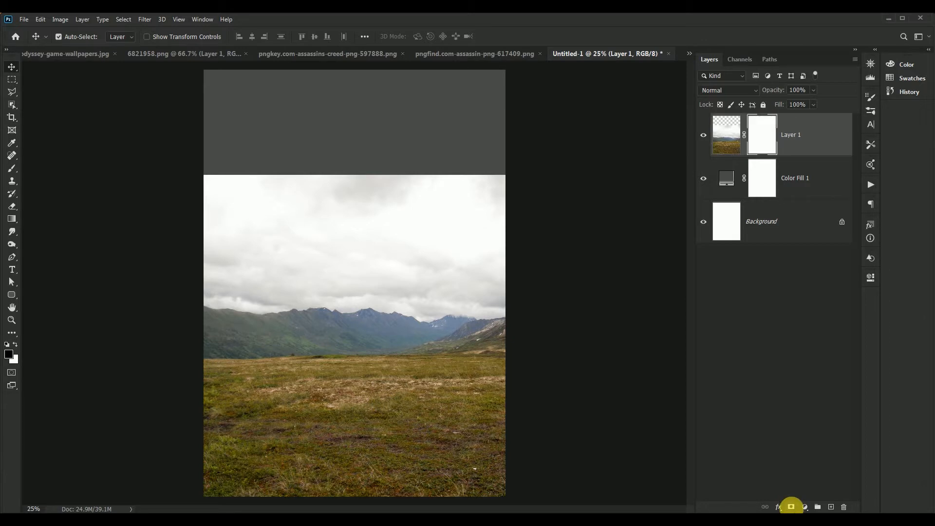
click(13, 220)
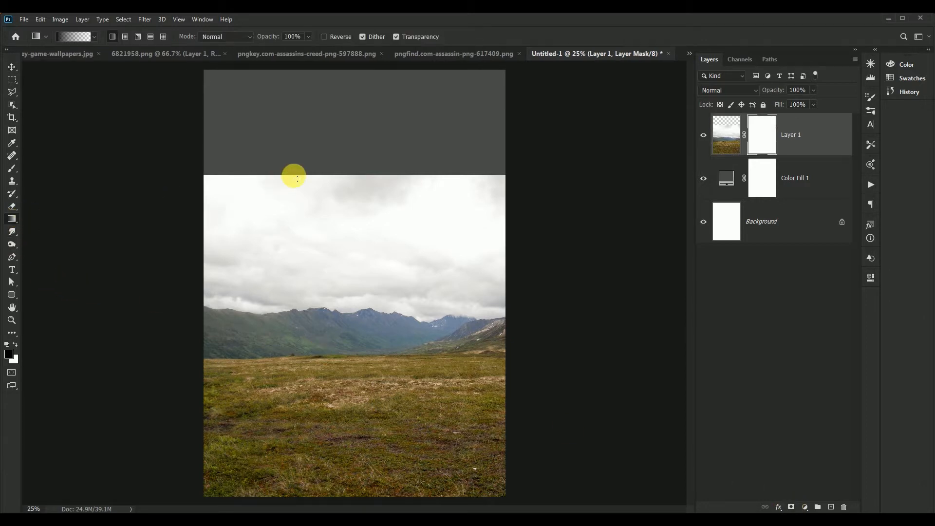
drag(358, 303, 358, 303)
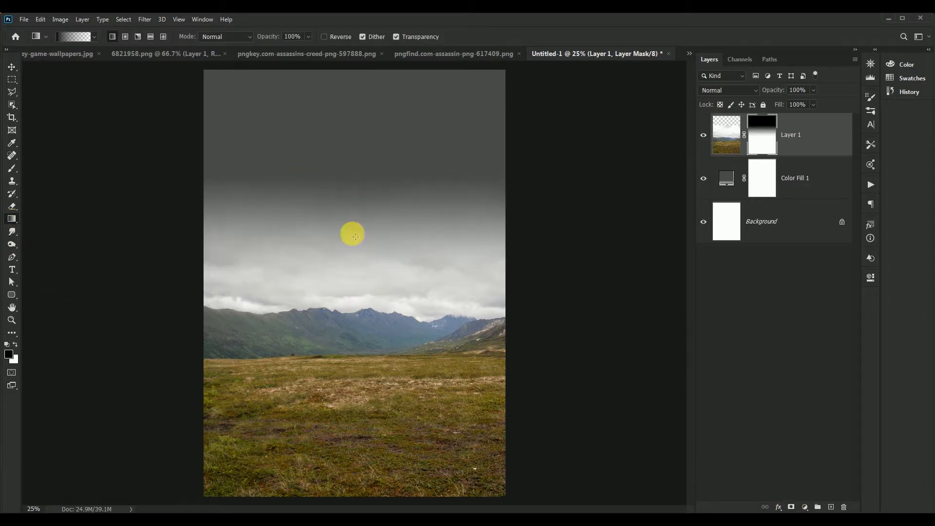
drag(354, 235, 360, 370)
drag(359, 300, 357, 406)
drag(359, 341, 350, 408)
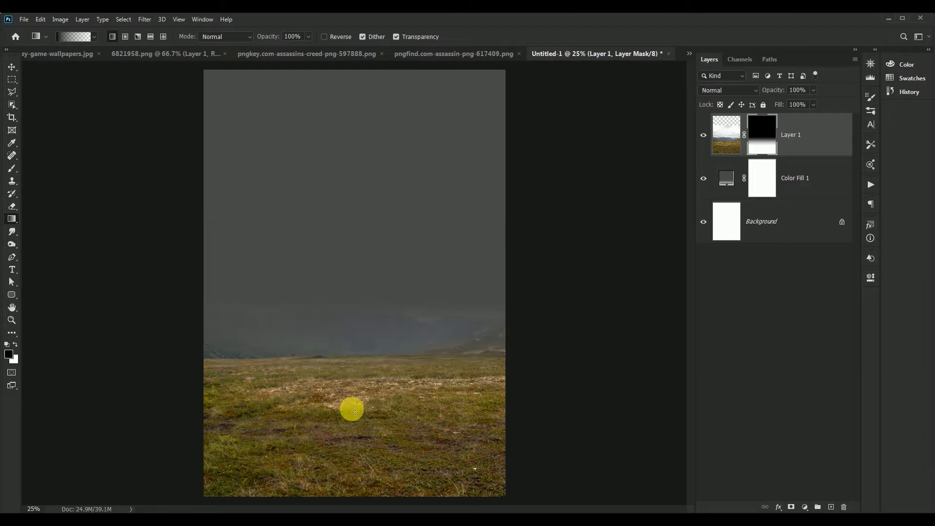
drag(352, 343, 354, 395)
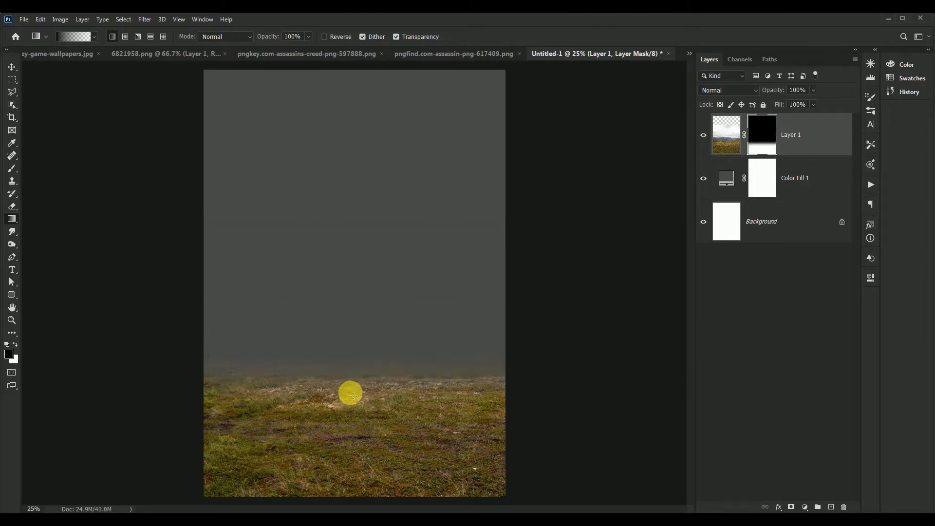
drag(354, 335, 356, 419)
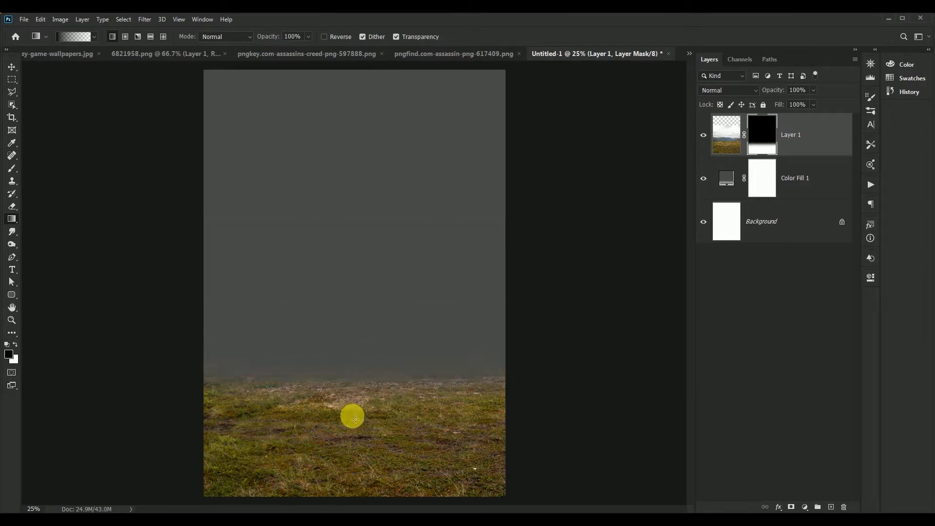
click(12, 66)
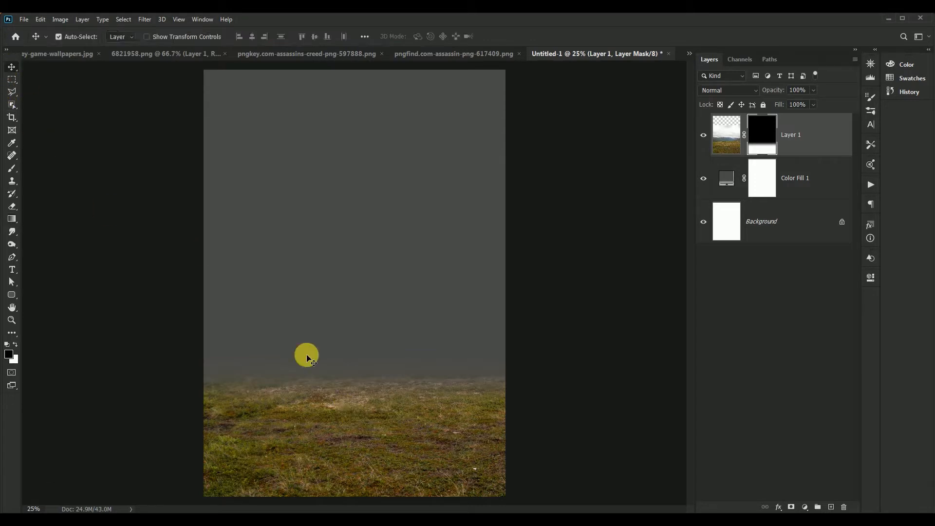
drag(334, 416, 334, 408)
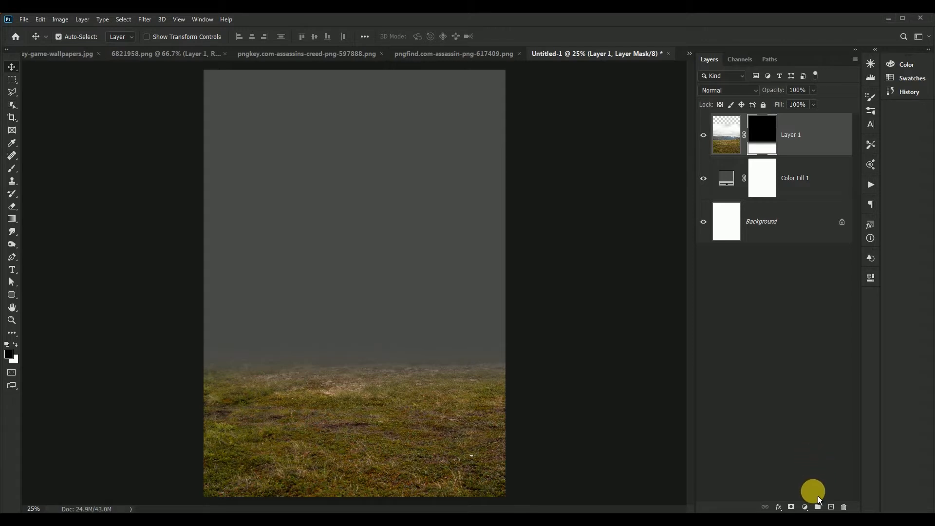
- Add a Hue/Saturation adjustment above the field layer with Hue -4 and Saturation -20
click(806, 507)
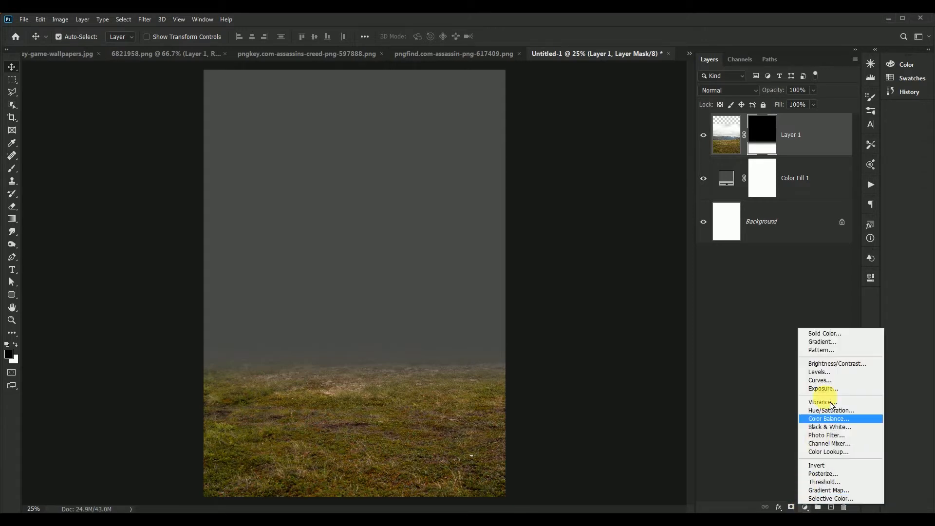
click(843, 414)
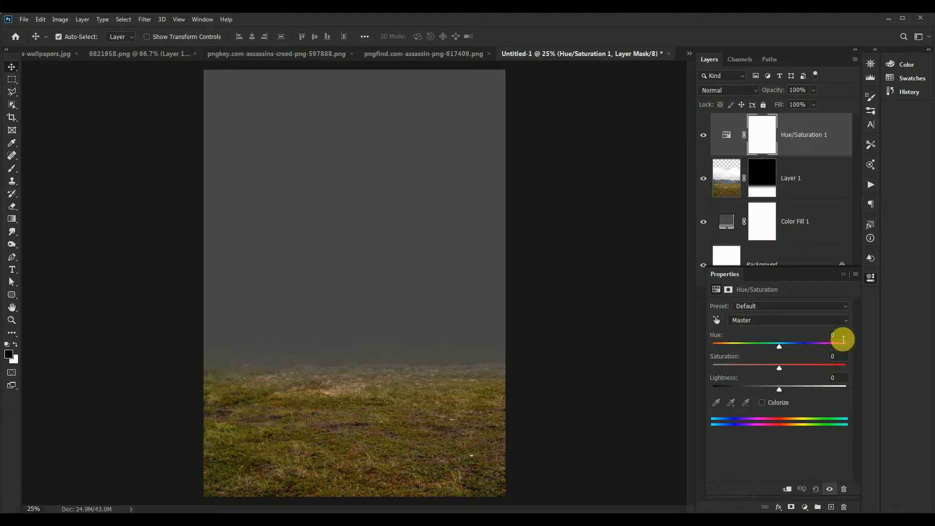
drag(844, 340, 823, 343)
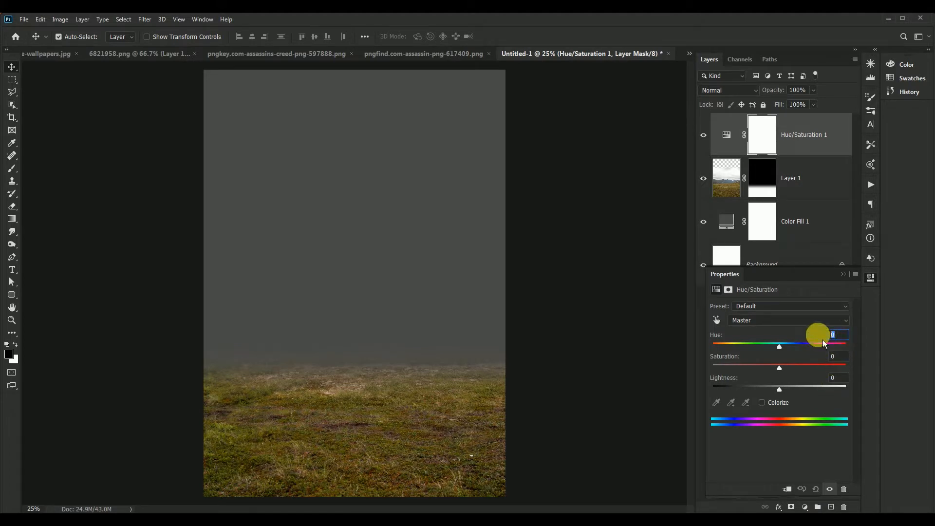
text(-4)
click(846, 358)
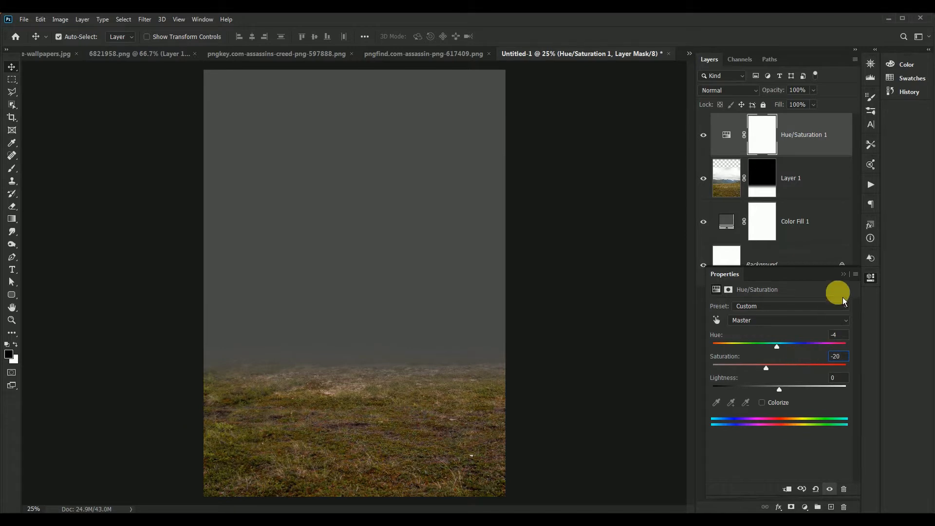
click(844, 274)
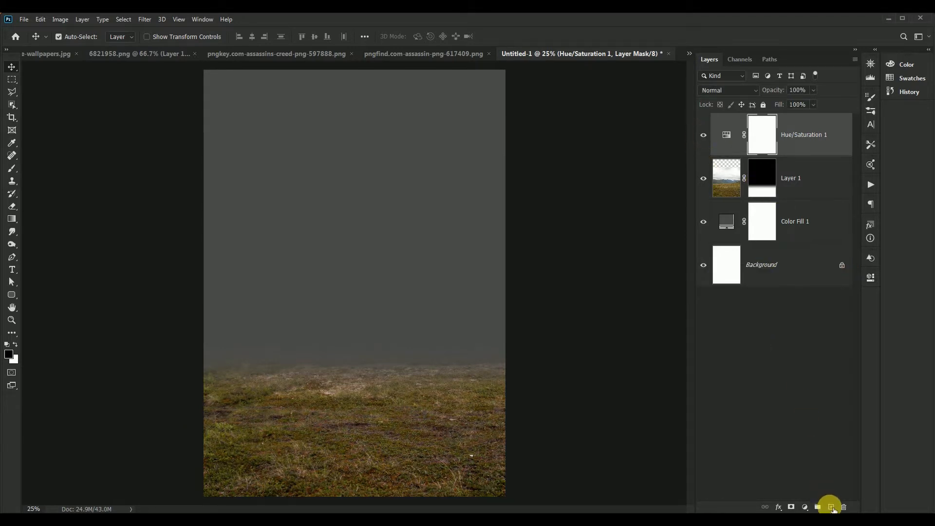
- Add a new empty layer above the Hue/Saturation adjustment and set its opacity to 34%
click(830, 506)
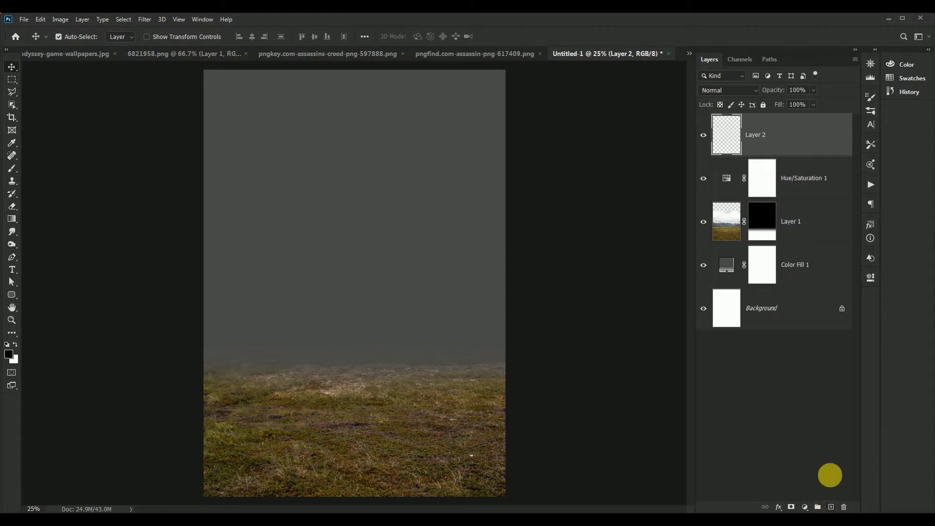
click(808, 95)
text(34)
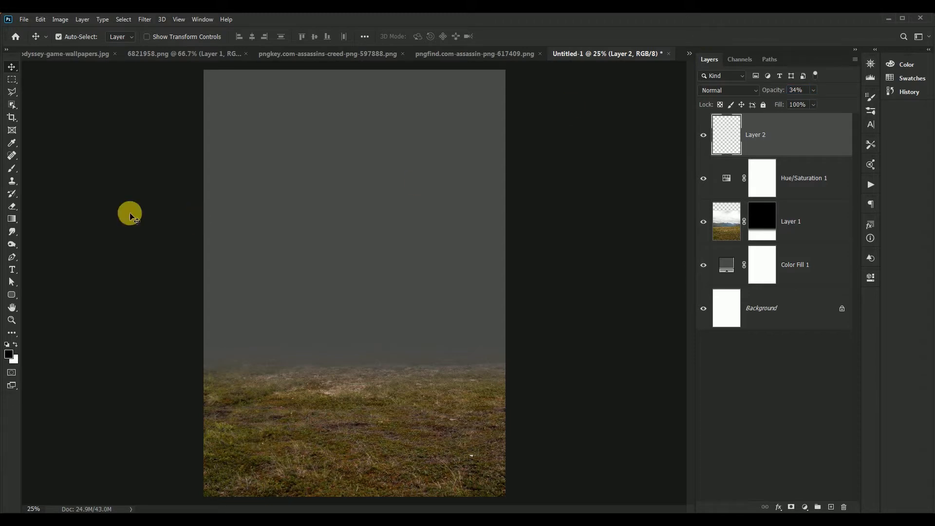
- Darken the whole grass area on Layer 2 with a large soft black brush at 0% hardness
click(12, 168)
right_click(371, 182)
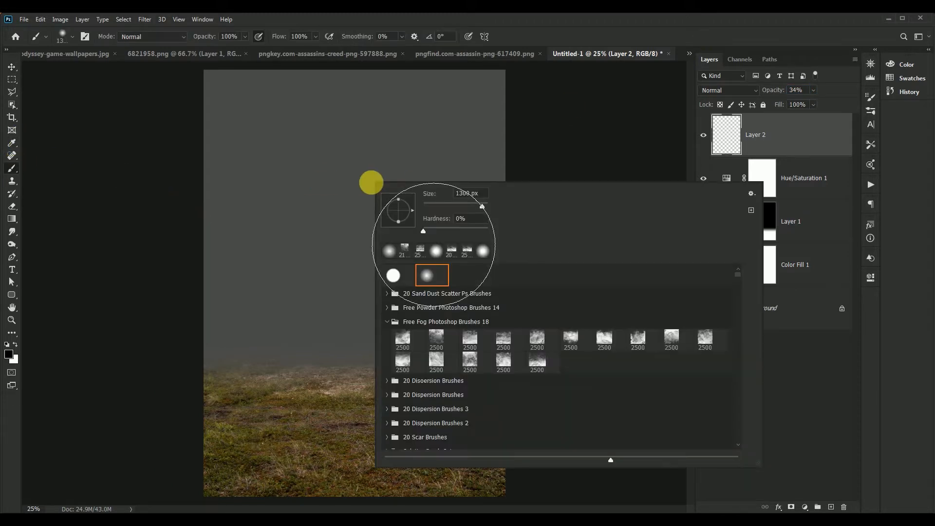
click(597, 19)
key(bracketleft)
key(bracketleft)
key(bracketleft)
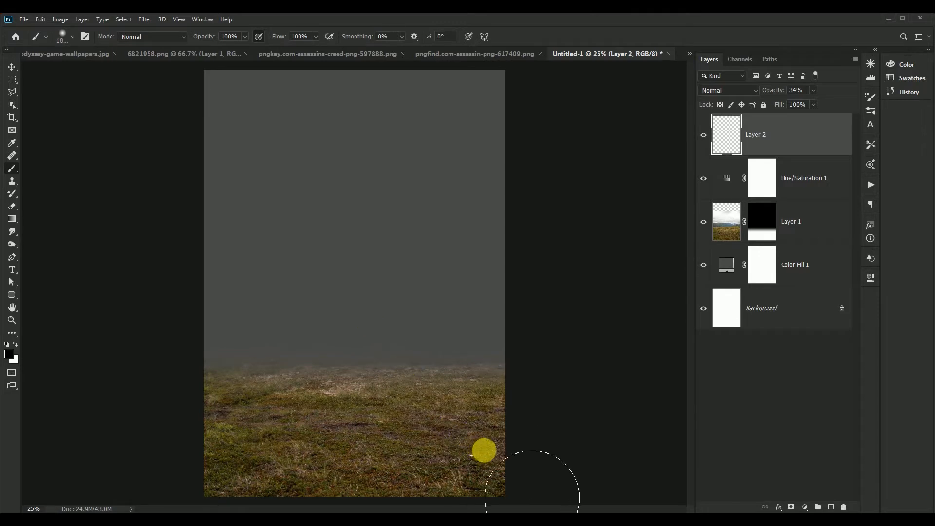
mouse_move(512, 461)
mouse_down()
mouse_move(194, 468)
mouse_move(508, 422)
mouse_move(236, 415)
mouse_move(357, 409)
mouse_move(524, 430)
mouse_up()
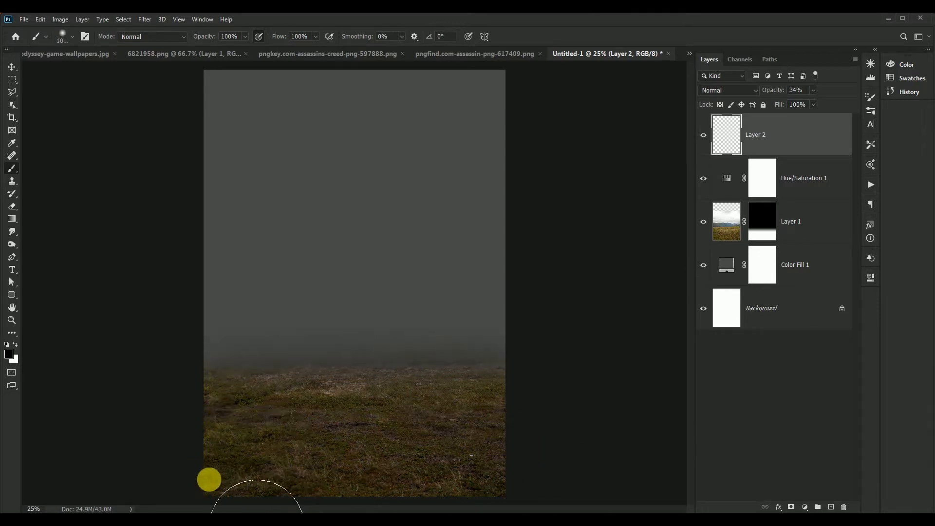
drag(257, 525, 273, 517)
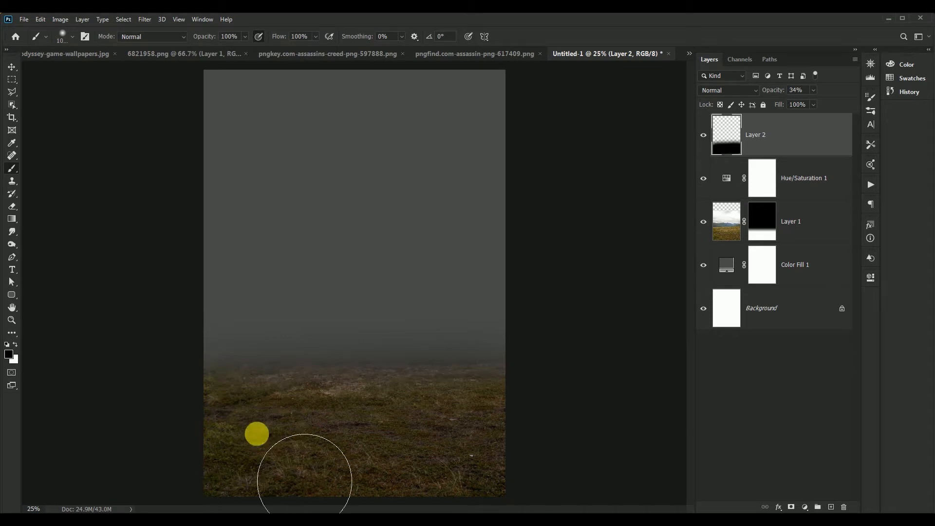
- Copy the Assassin's Creed Odyssey wallpaper into Untitled-1 as the uppermost layer and close its source file without saving
click(11, 69)
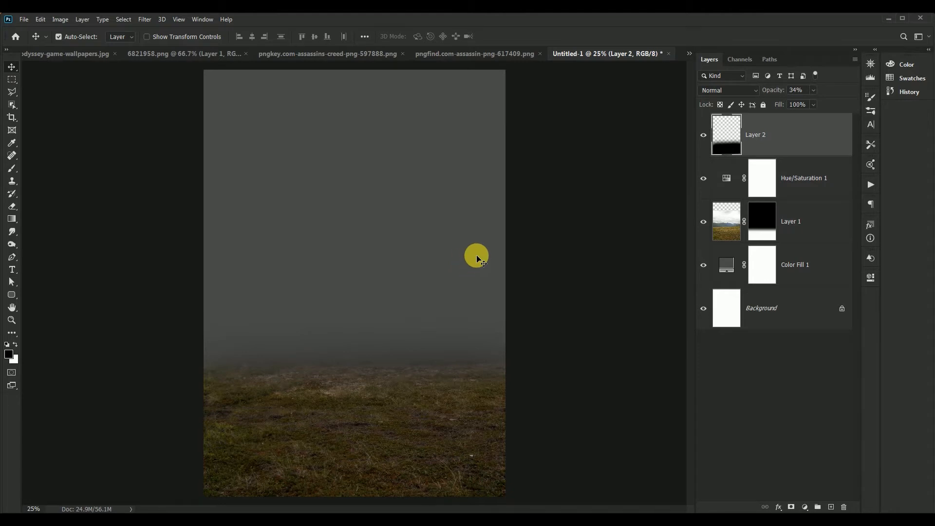
click(692, 59)
click(700, 63)
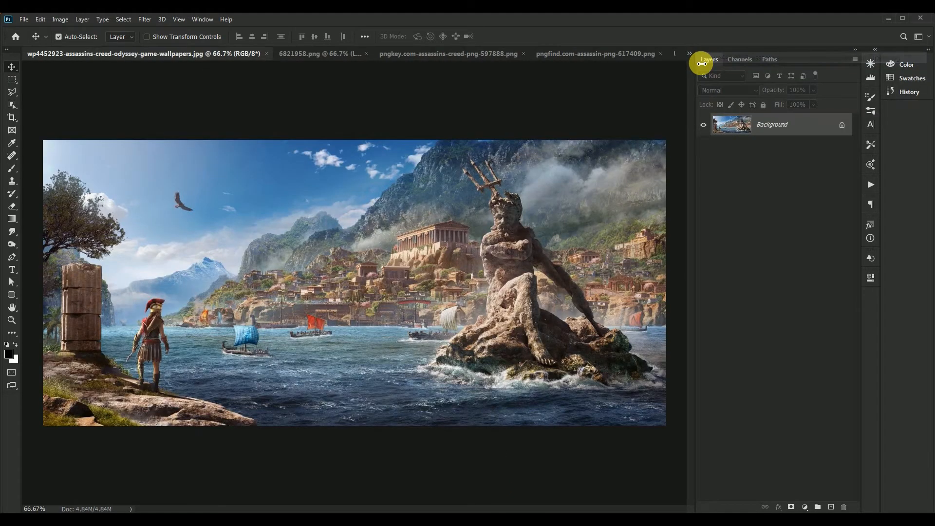
drag(195, 60, 325, 178)
drag(420, 339, 375, 131)
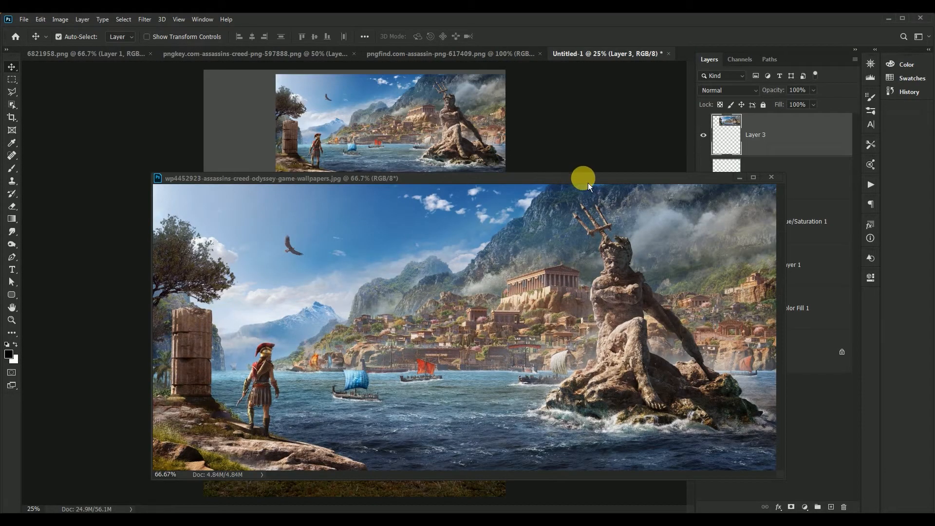
drag(582, 178, 458, 178)
click(655, 186)
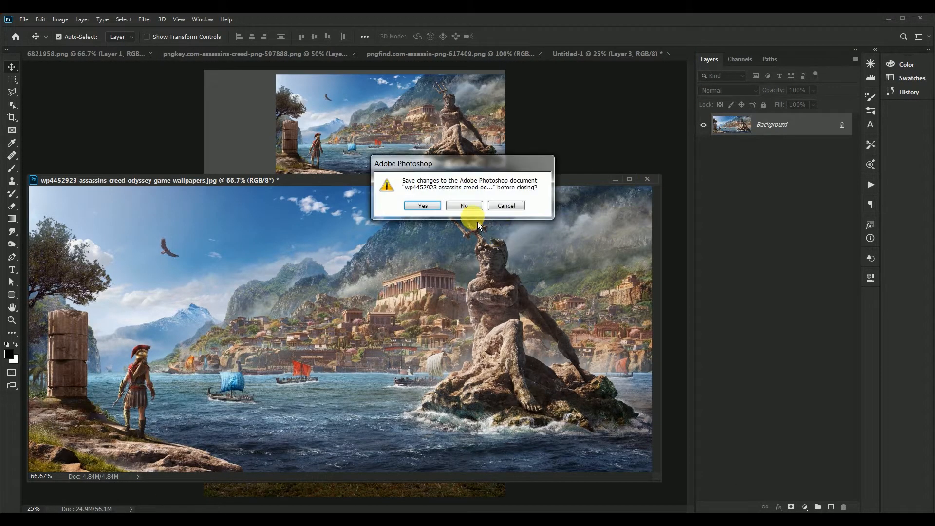
click(474, 209)
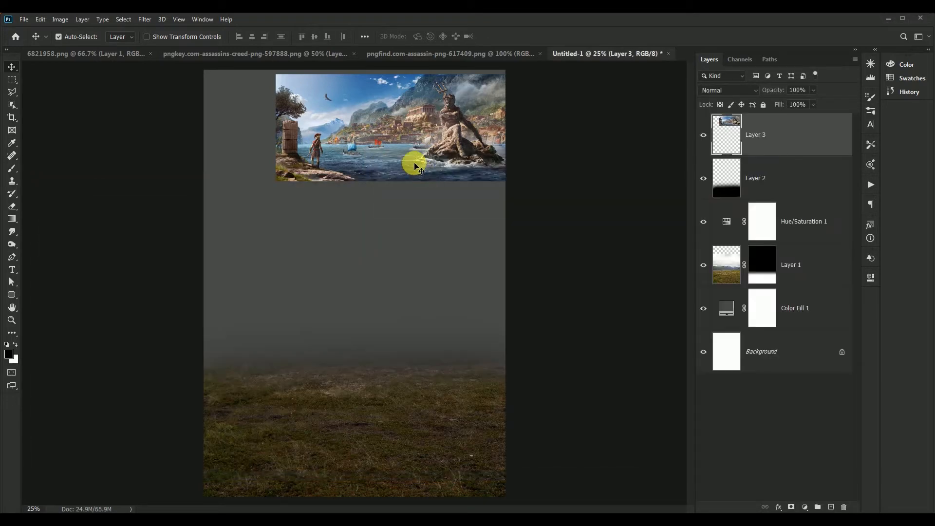
- Move the wallpaper to the middle of the canvas and convert its layer to a smart object
drag(411, 159, 386, 284)
click(799, 146)
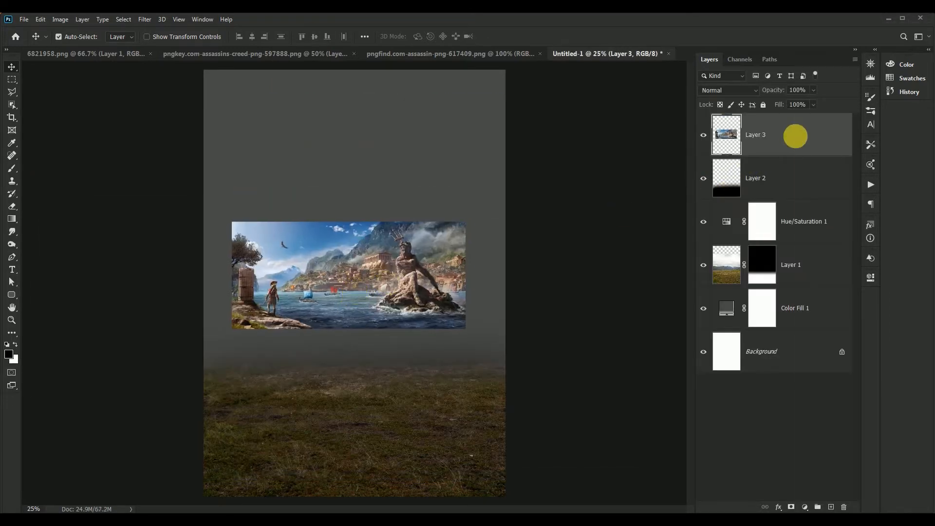
right_click(795, 136)
click(831, 238)
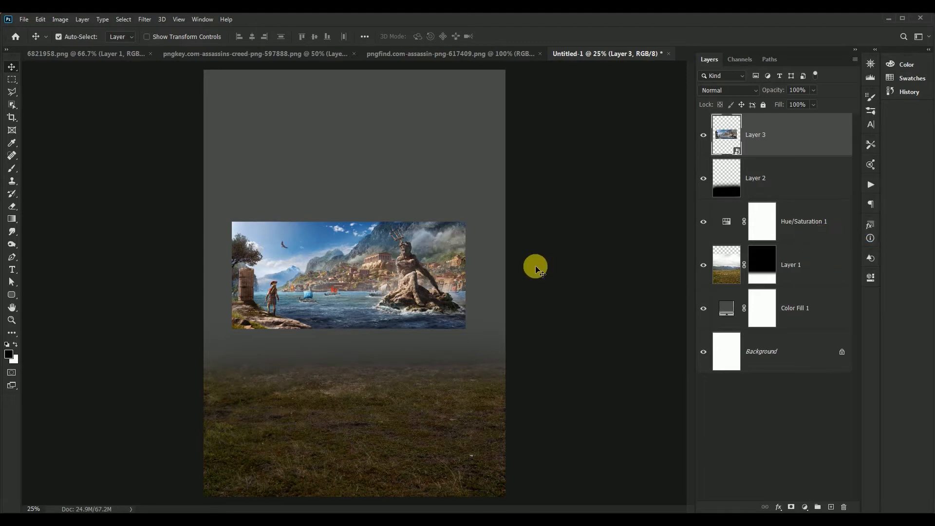
- Scale the wallpaper to 216.67% width and 344.27% height, and move it up to cover the canvas's upper edge
key(ctrl+t)
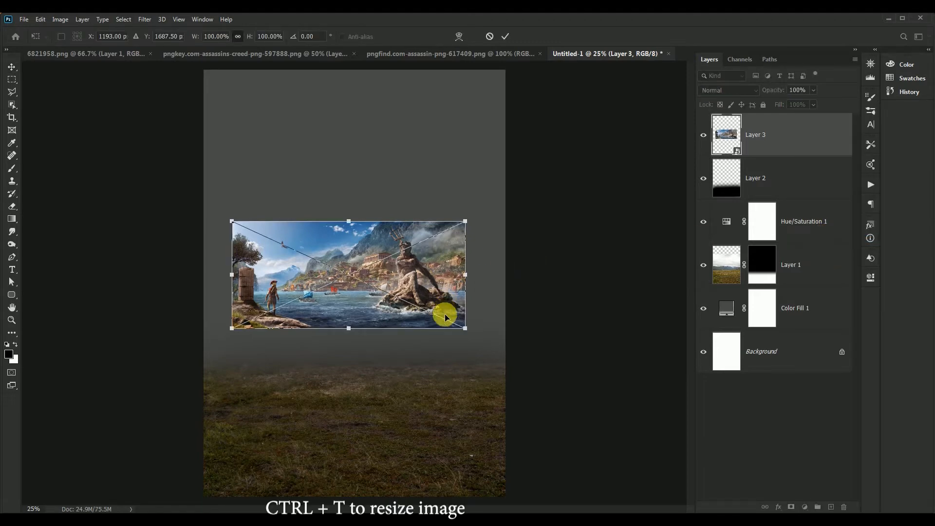
drag(465, 329, 599, 457)
click(506, 36)
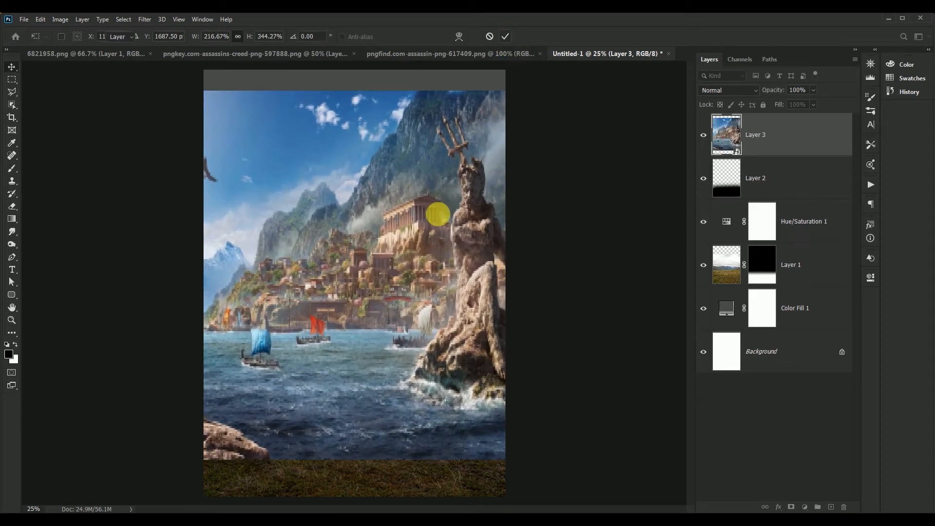
drag(359, 313, 344, 257)
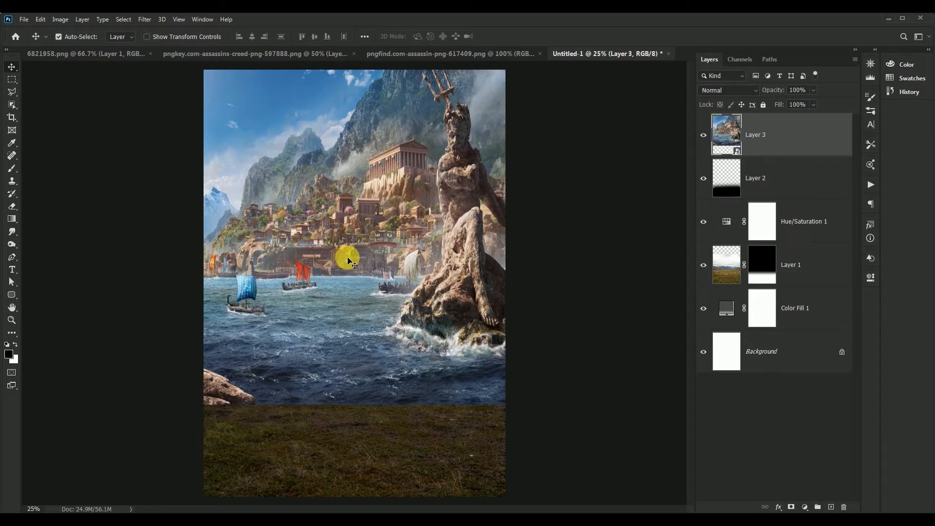
- Mask Layer 3 and fade the wallpaper's lower part into the grass with upward black-to-transparent linear gradients, then shift the wallpaper slightly down
click(791, 507)
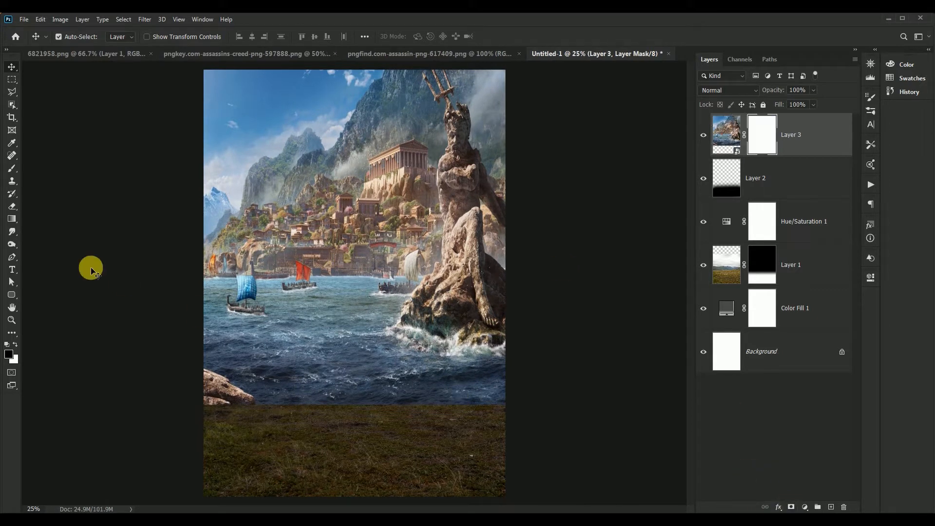
click(12, 219)
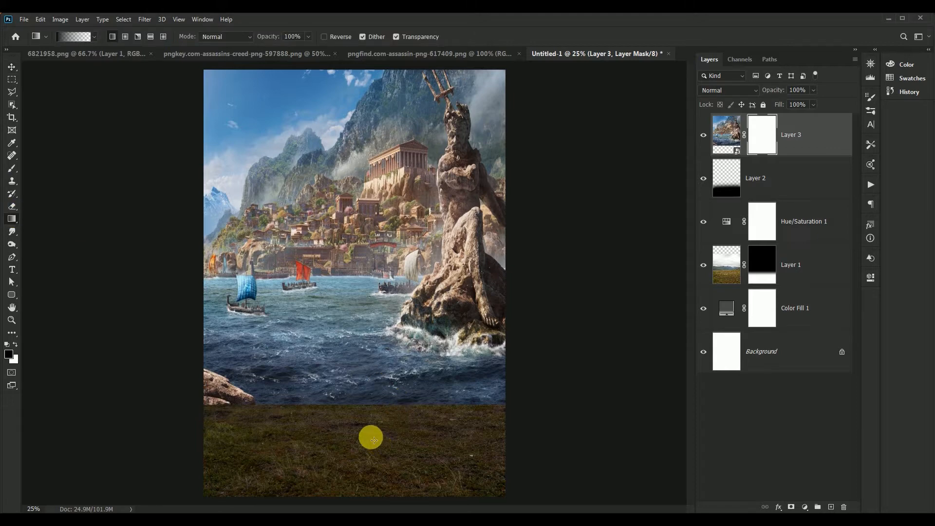
drag(374, 441, 355, 243)
drag(368, 410, 369, 247)
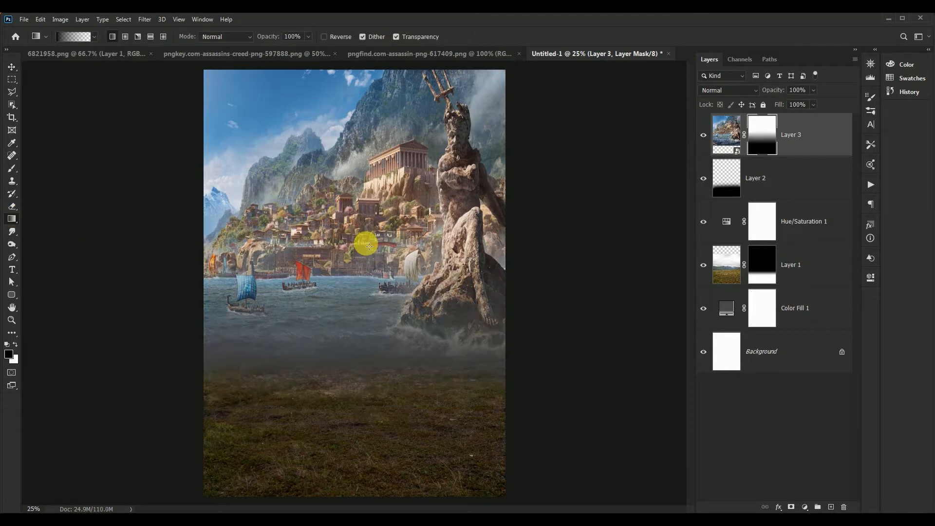
drag(353, 378, 352, 274)
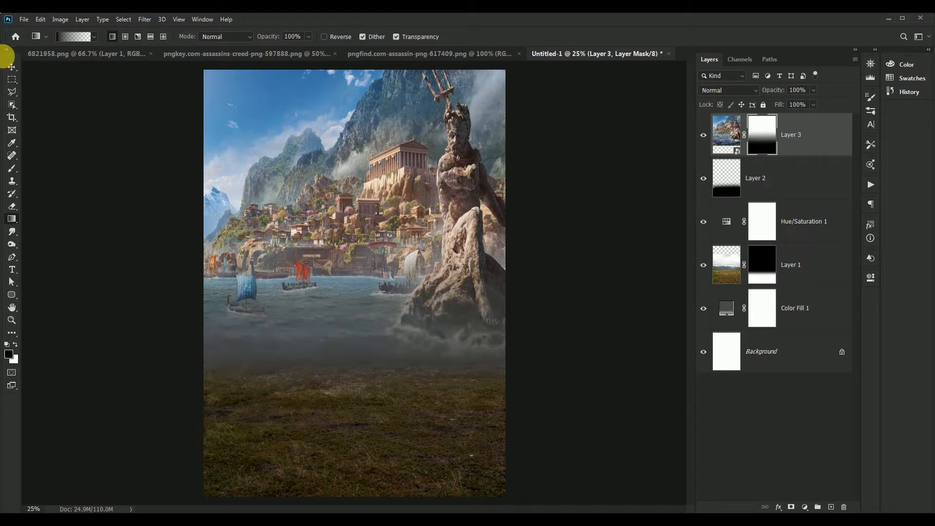
click(12, 67)
drag(386, 209, 391, 220)
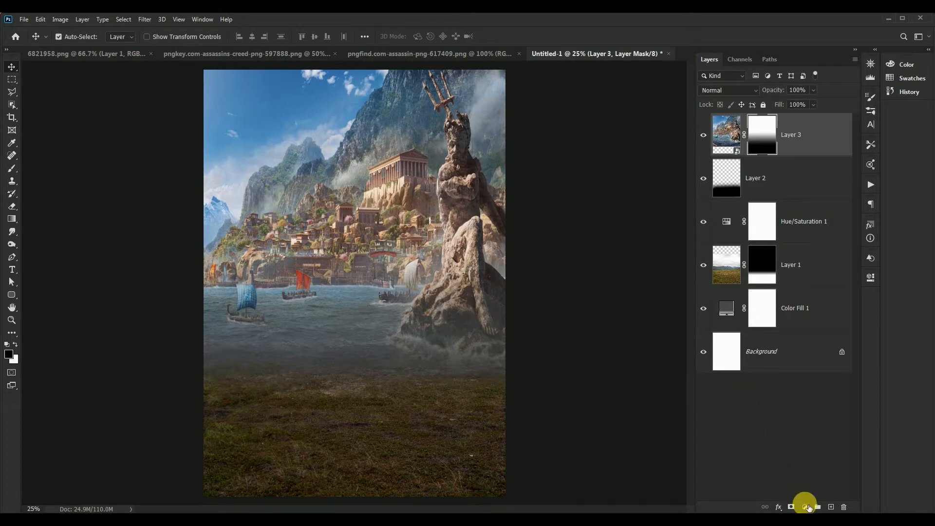
- Add a Color Balance adjustment above Layer 3 with midtones at Cyan-Red -35, Magenta-Green +10 and Yellow-Blue -10
click(805, 507)
click(832, 420)
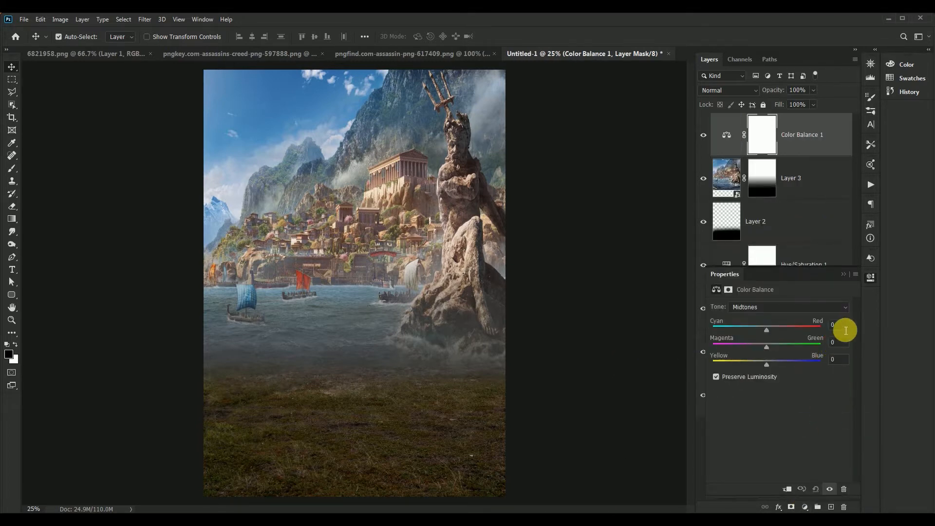
text(-35)
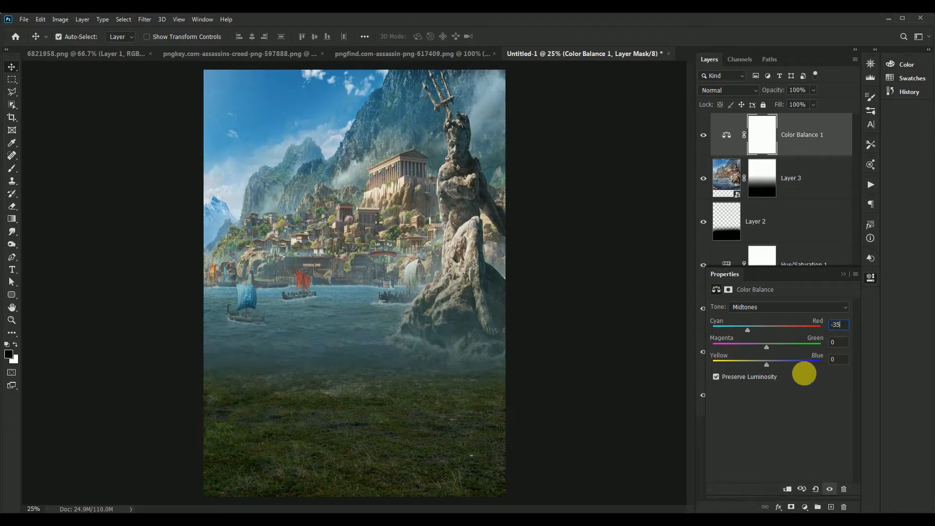
key(Tab)
text(+10)
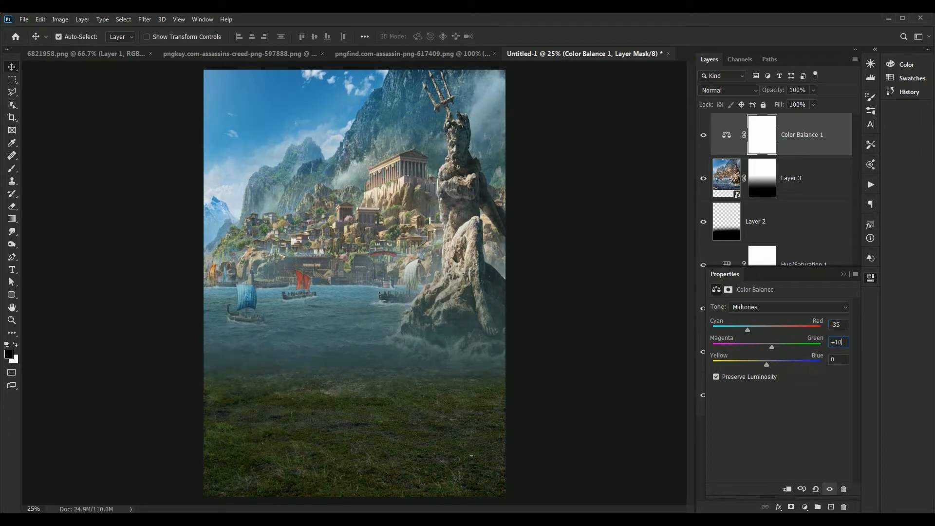
text(-10)
- Set the Color Balance shadows to Magenta-Green +7 and Yellow-Blue +6
click(803, 307)
click(766, 318)
click(838, 325)
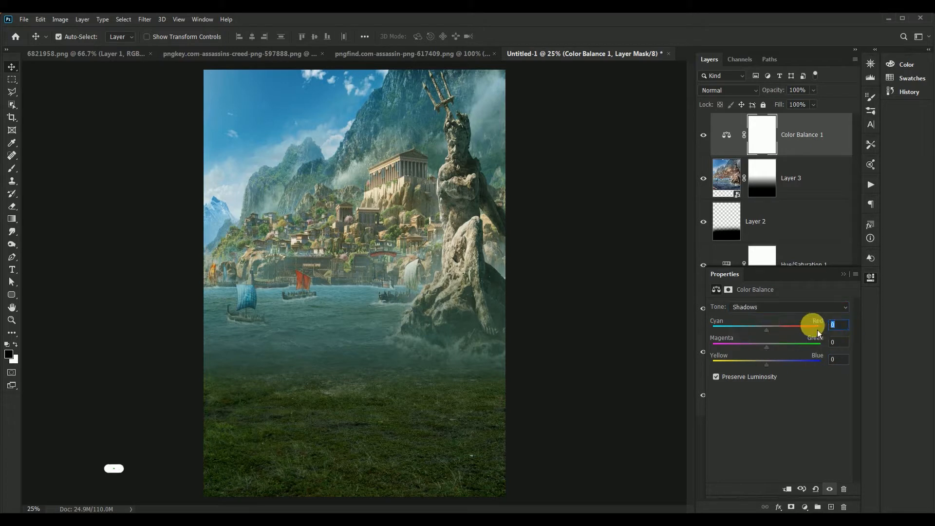
drag(846, 343, 818, 346)
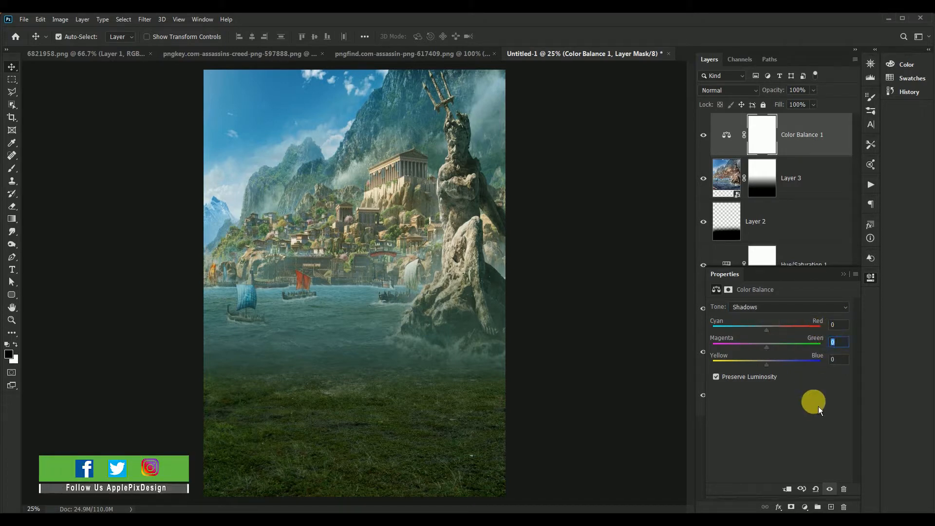
text(+7)
key(Tab)
text(+6)
click(843, 275)
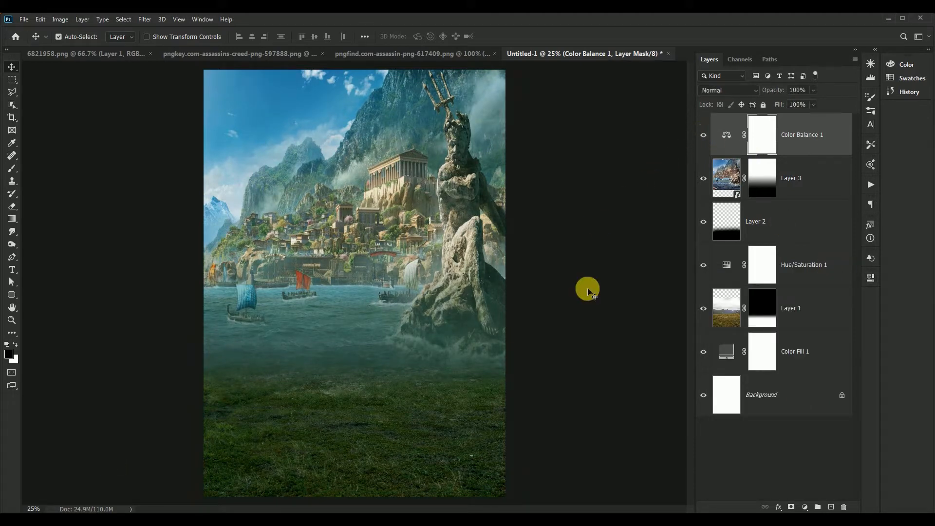
- Add a Curves adjustment on top and lower the RGB midtones slightly, to about input 135 and output 124
click(804, 507)
click(820, 382)
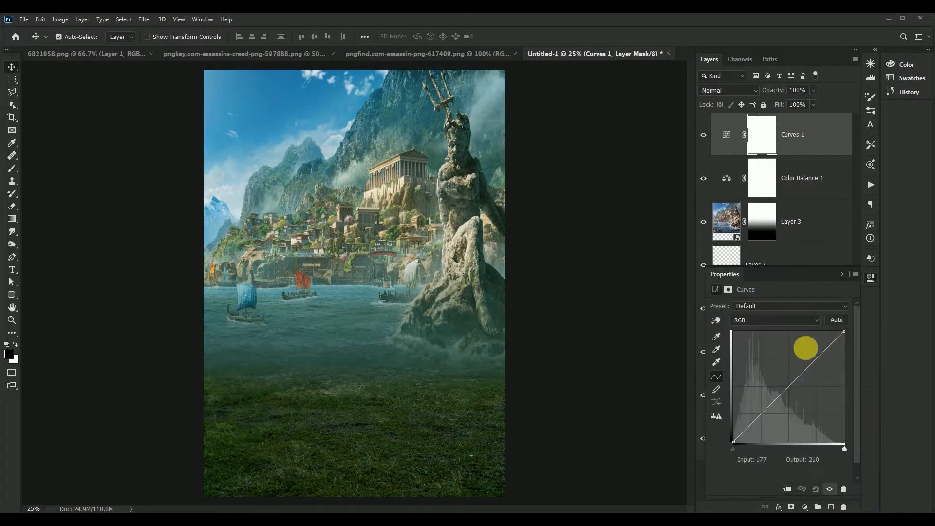
drag(789, 384, 796, 391)
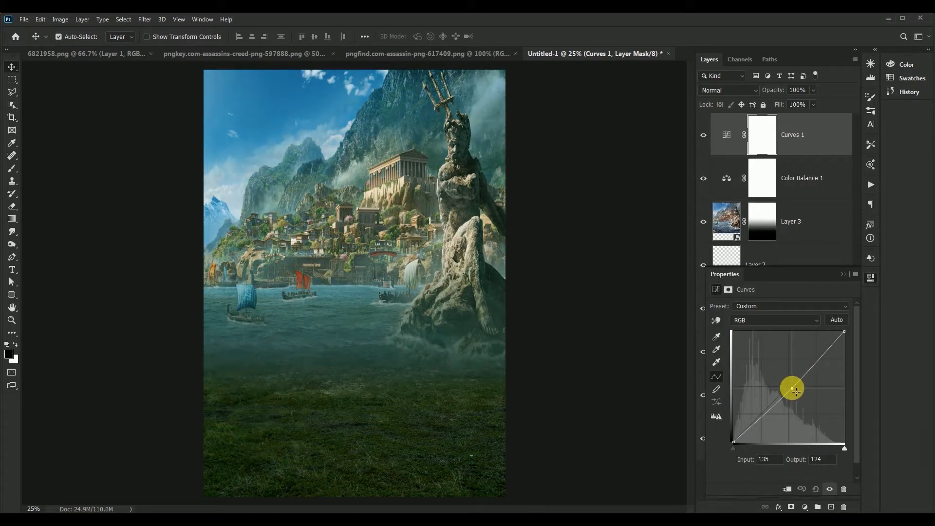
click(842, 274)
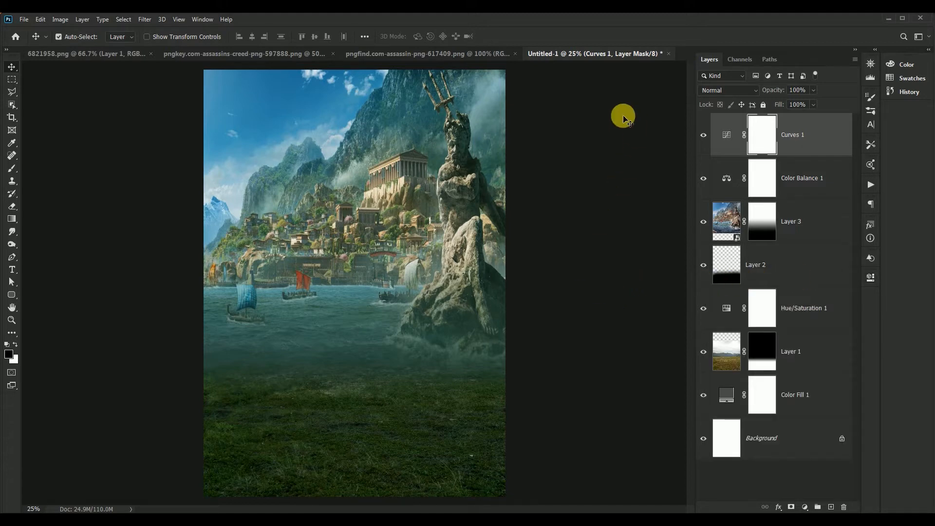
- Copy the helmeted warrior from 6821958.png into Untitled-1 as the uppermost layer and close its source file
click(120, 57)
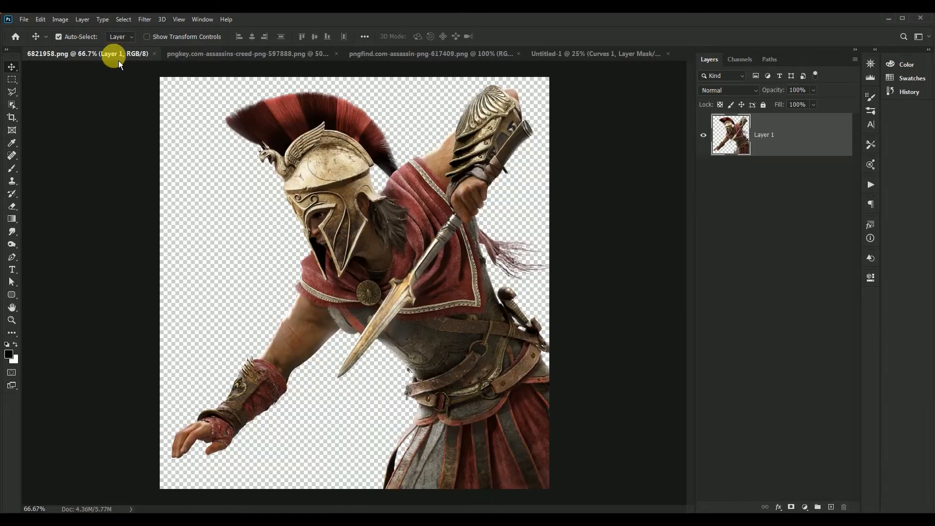
drag(116, 59, 340, 205)
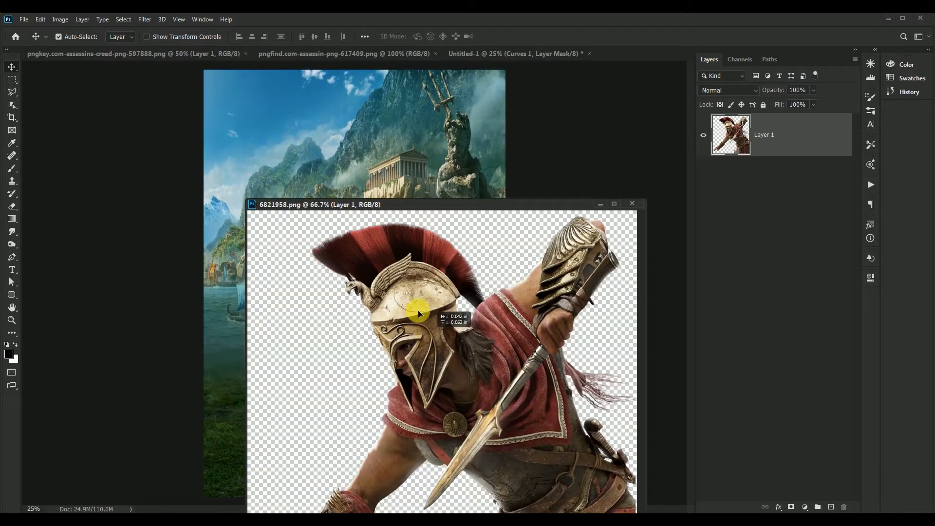
drag(415, 308, 350, 121)
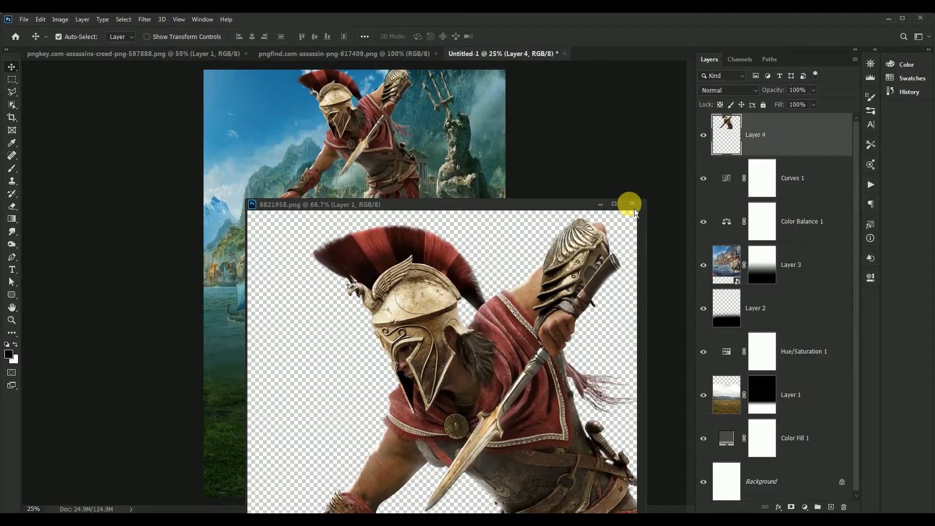
click(632, 204)
- Move the warrior down to the canvas's middle, over the shoreline, and convert its layer to a smart object
drag(382, 169, 392, 330)
right_click(813, 133)
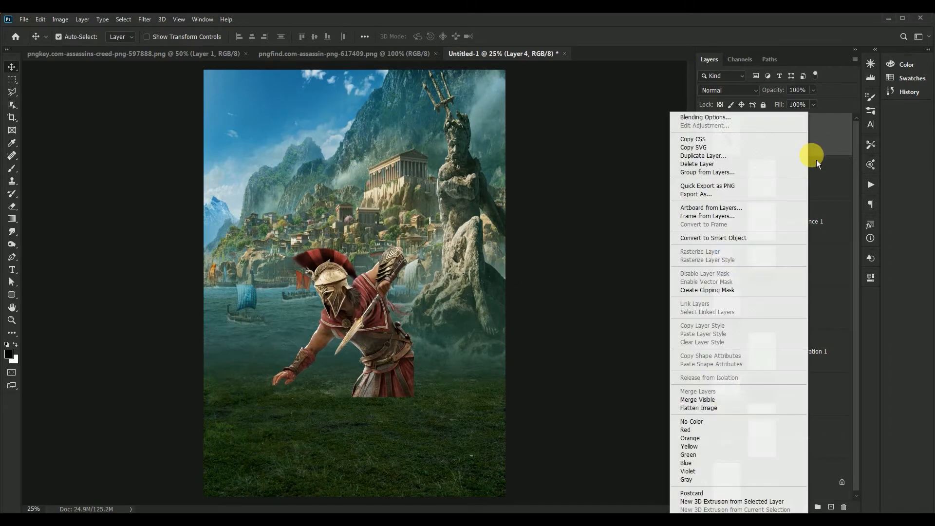
click(794, 239)
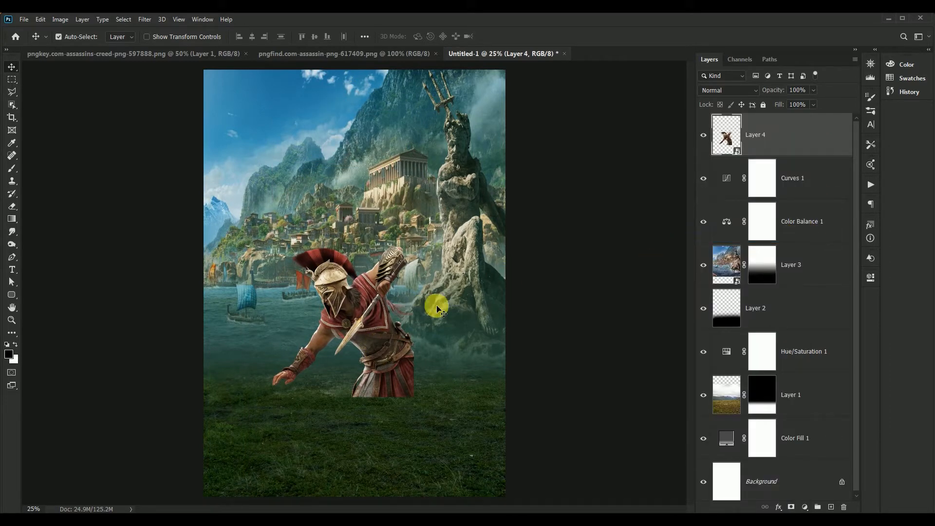
drag(349, 325, 345, 320)
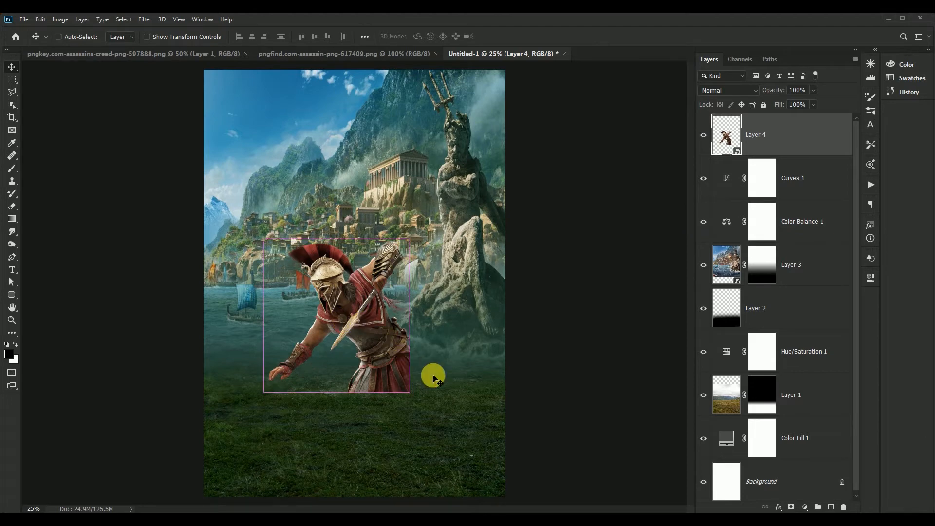
- Scale the warrior to 135.33% width and 136.56% height and flip it horizontally
key(ctrl+t)
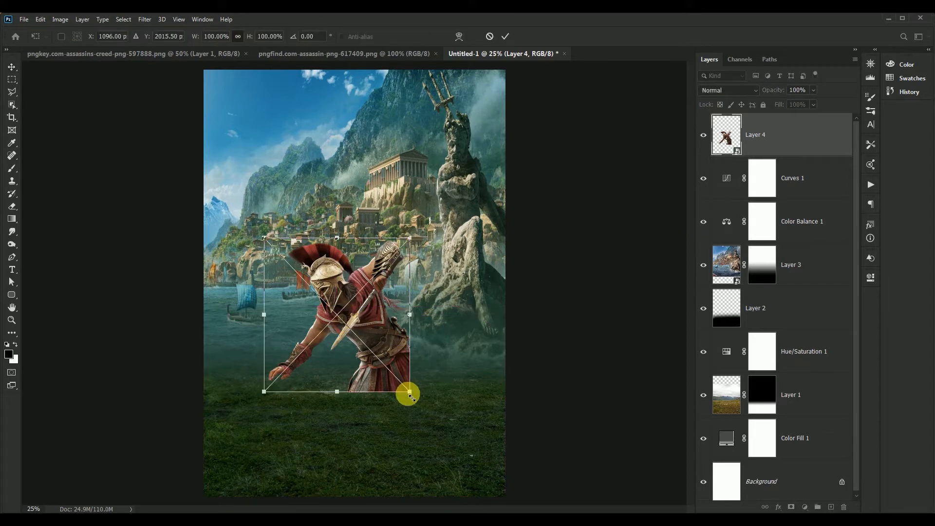
drag(409, 393, 461, 450)
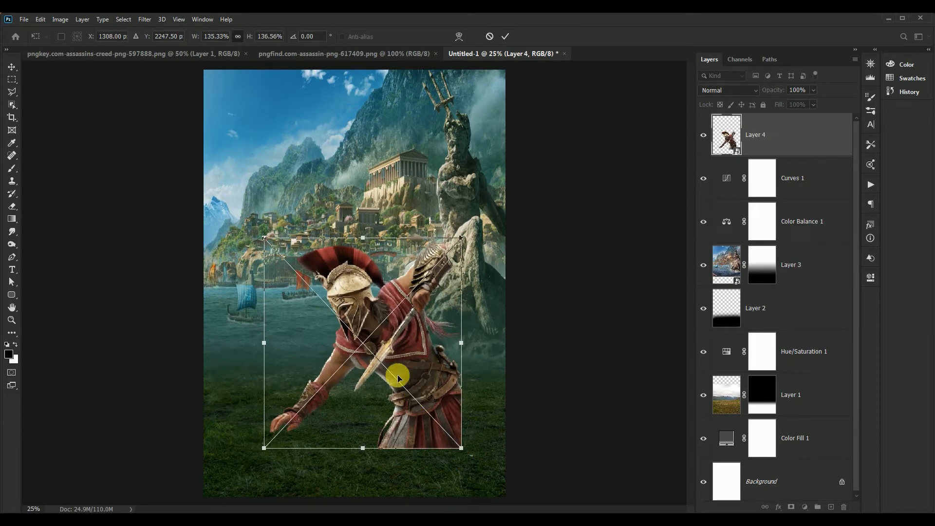
right_click(376, 331)
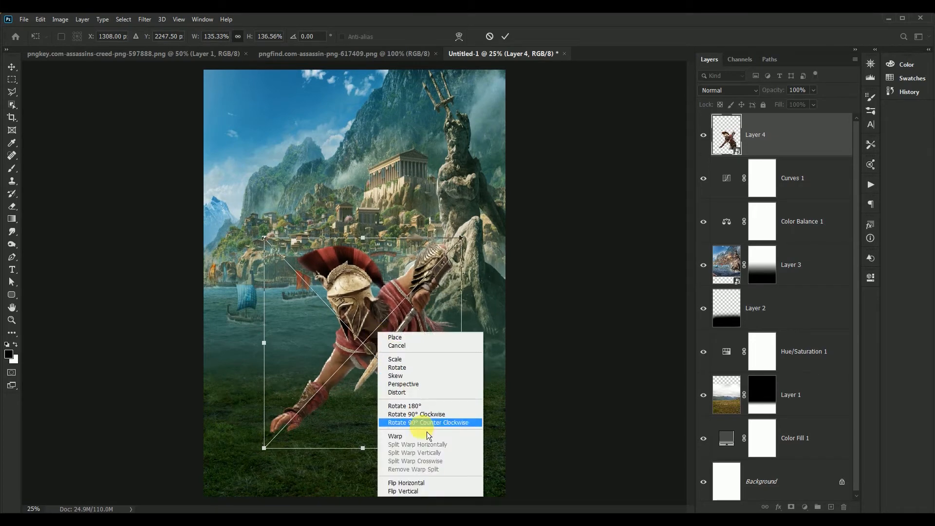
click(420, 483)
- Move the flipped warrior up and toward the canvas's right edge, with the outstretched hand at that edge, and apply the transform
drag(370, 346, 400, 305)
click(506, 36)
drag(402, 299, 400, 298)
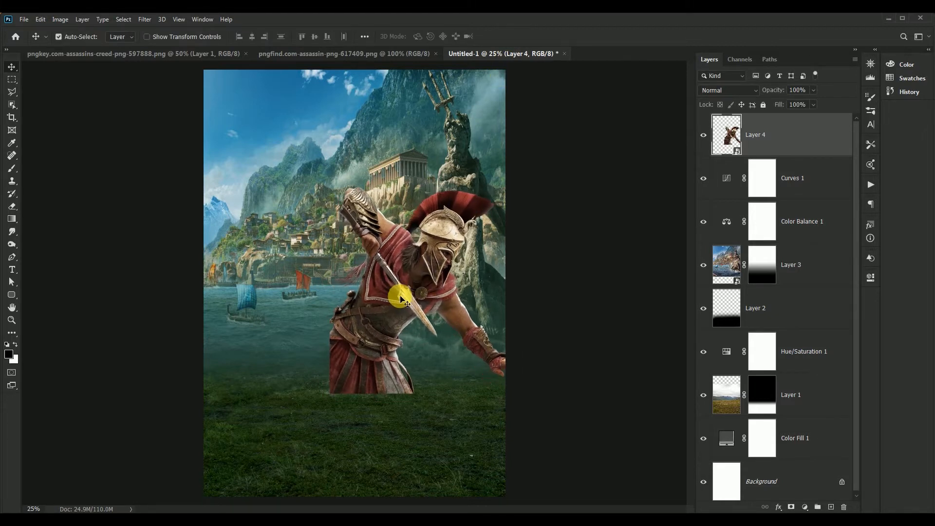
- Add a mask to Layer 4 and paint away the warrior's lower body edge with a smaller soft black brush at 0% hardness
click(792, 507)
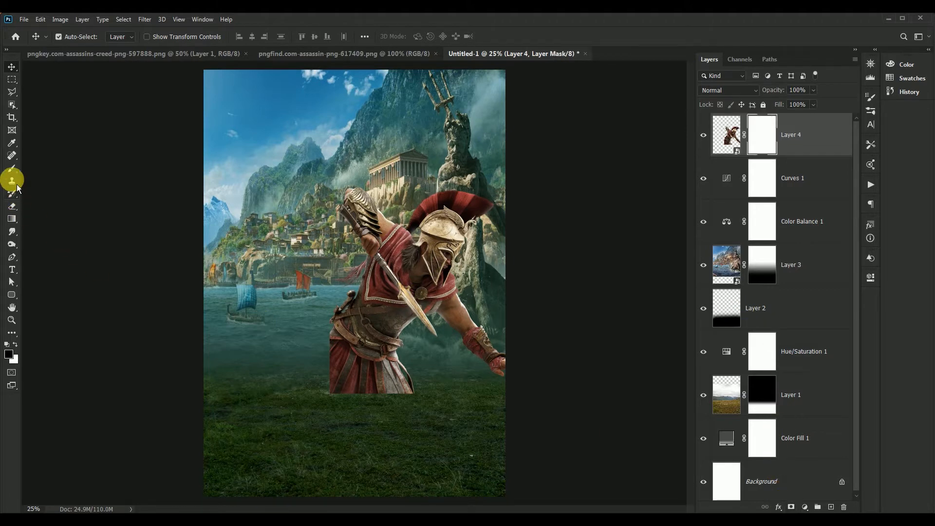
click(12, 168)
right_click(340, 245)
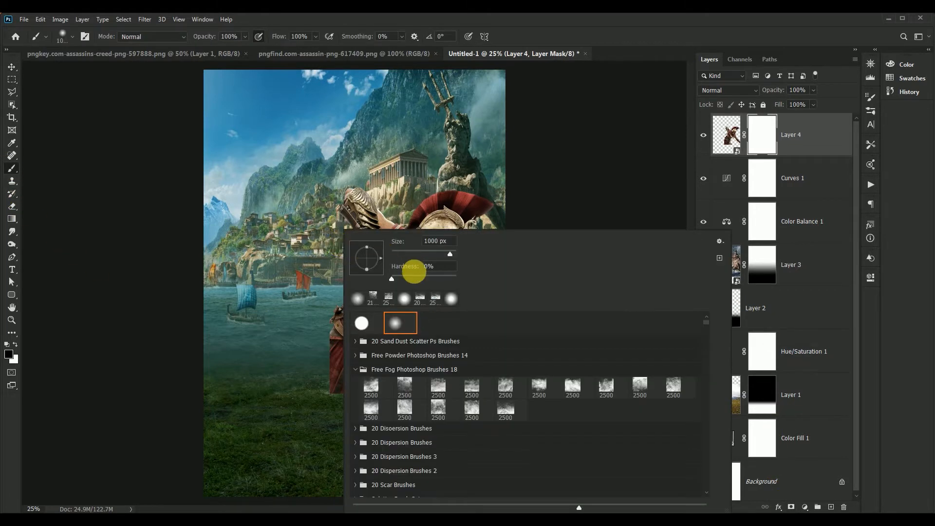
click(593, 22)
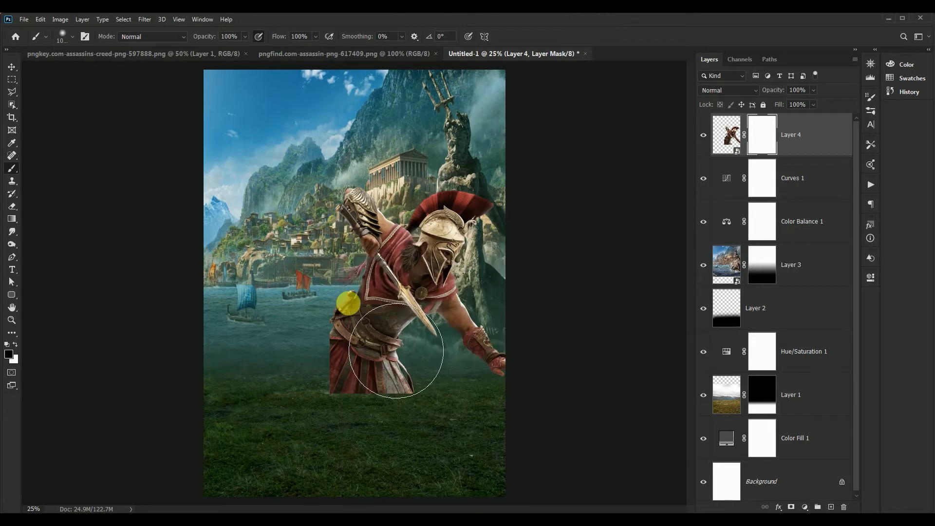
key(bracketleft)
key(bracketleft)
key(bracketleft)
key(bracketleft)
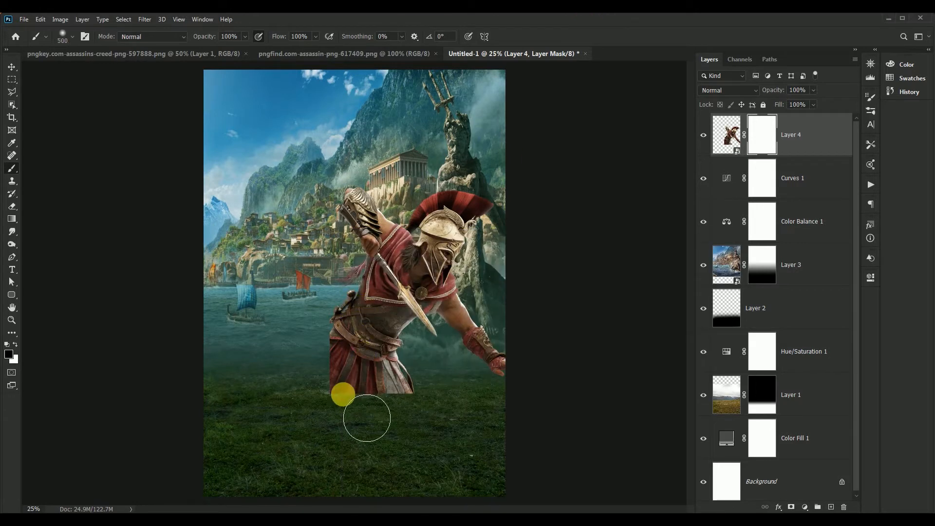
mouse_move(423, 400)
mouse_down()
mouse_move(390, 407)
mouse_move(338, 393)
mouse_move(369, 405)
mouse_move(418, 399)
mouse_move(334, 407)
mouse_move(311, 355)
mouse_move(315, 307)
mouse_move(307, 382)
mouse_move(384, 402)
mouse_move(420, 396)
mouse_move(397, 433)
mouse_up()
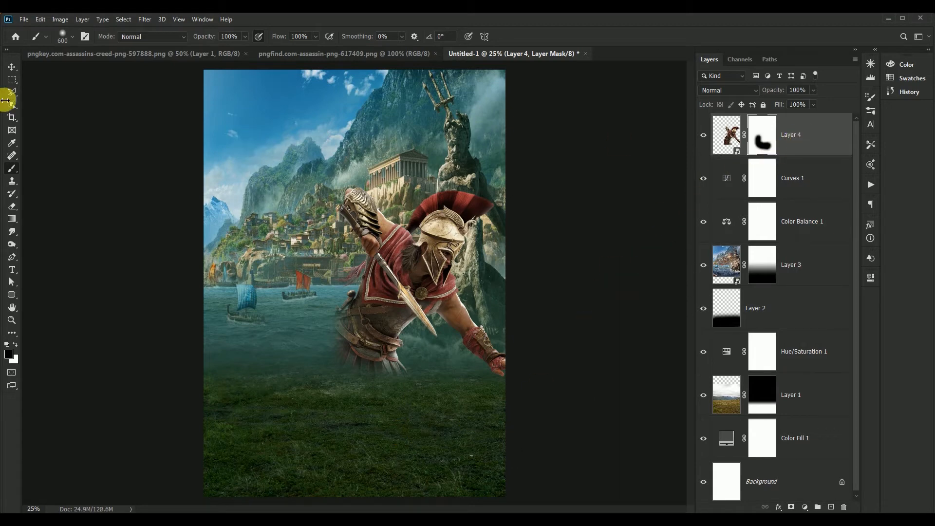
- Rasterize the warrior's Layer 4 and apply its layer mask permanently
click(14, 71)
click(807, 140)
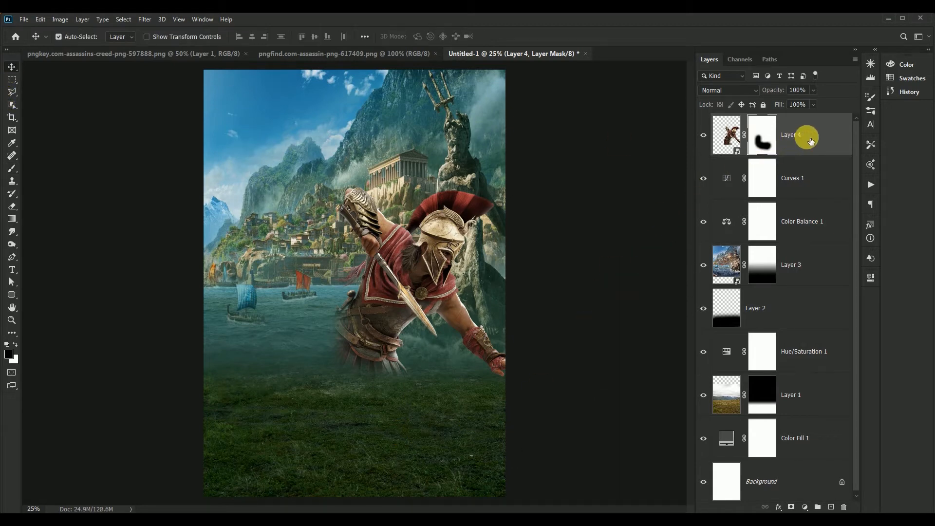
right_click(810, 141)
click(789, 276)
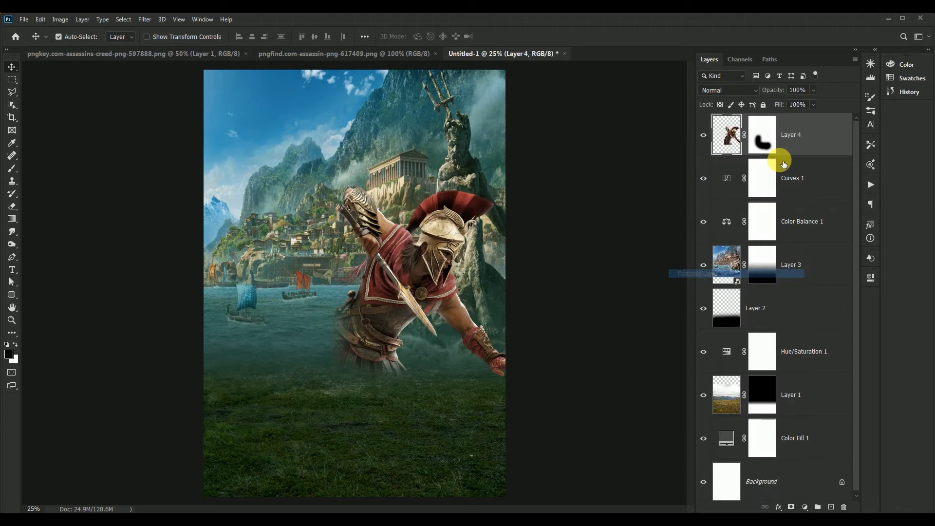
right_click(761, 137)
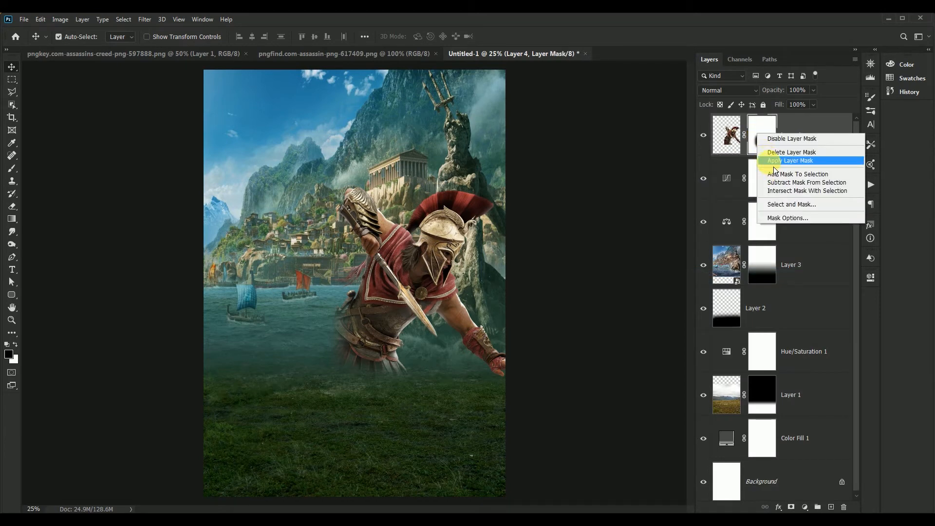
click(779, 161)
- Open the Camera Raw filter on Layer 4 and set Temperature to +15, Exposure to -0.15 and Contrast to -4
click(145, 19)
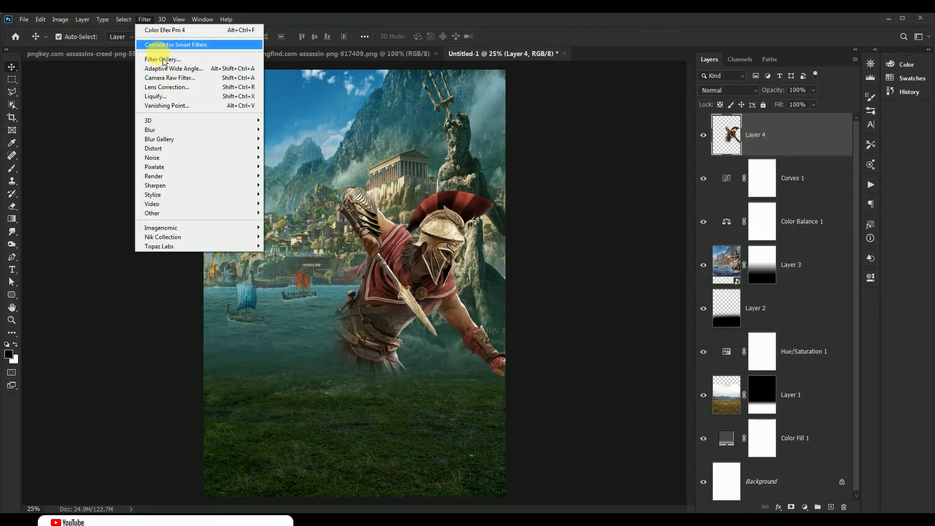
click(168, 78)
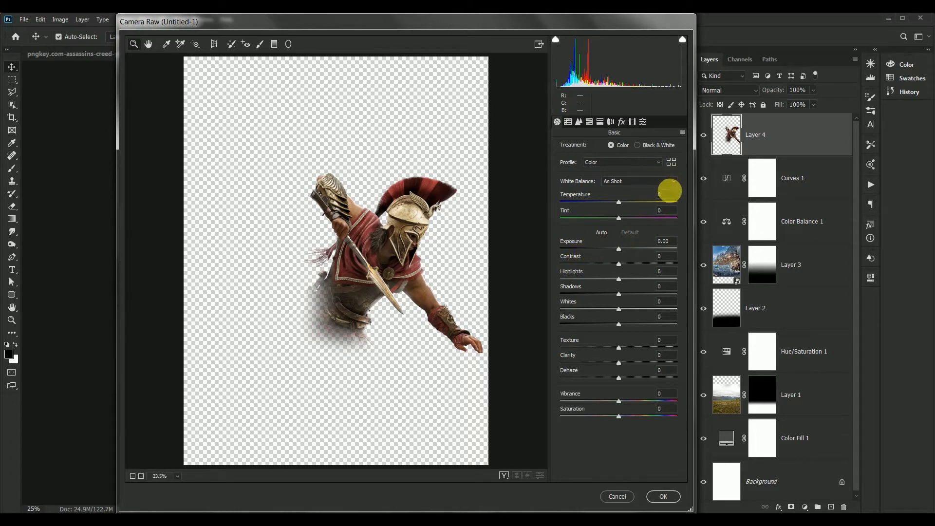
click(670, 196)
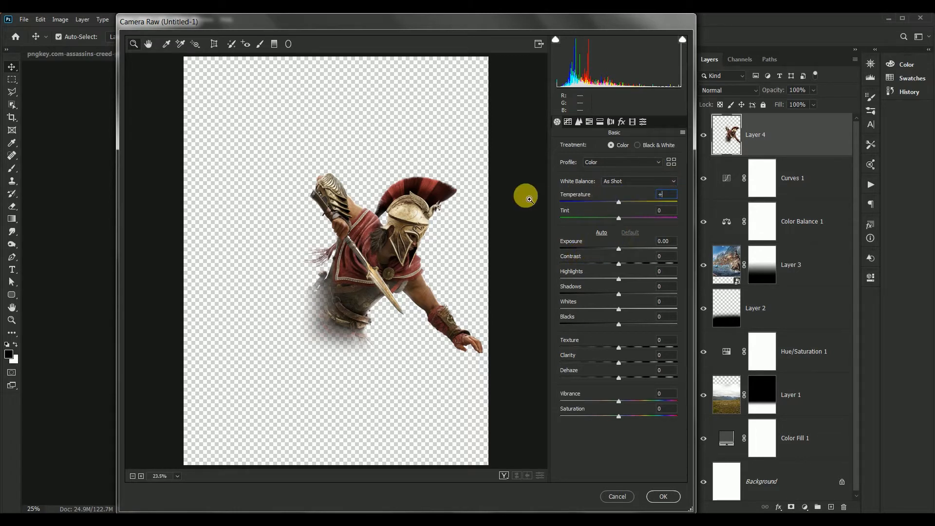
text(+15)
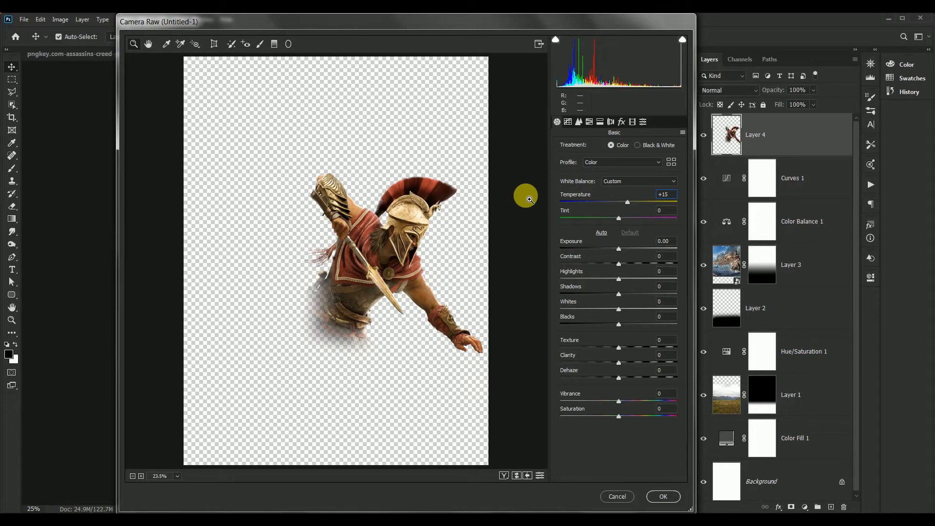
click(676, 243)
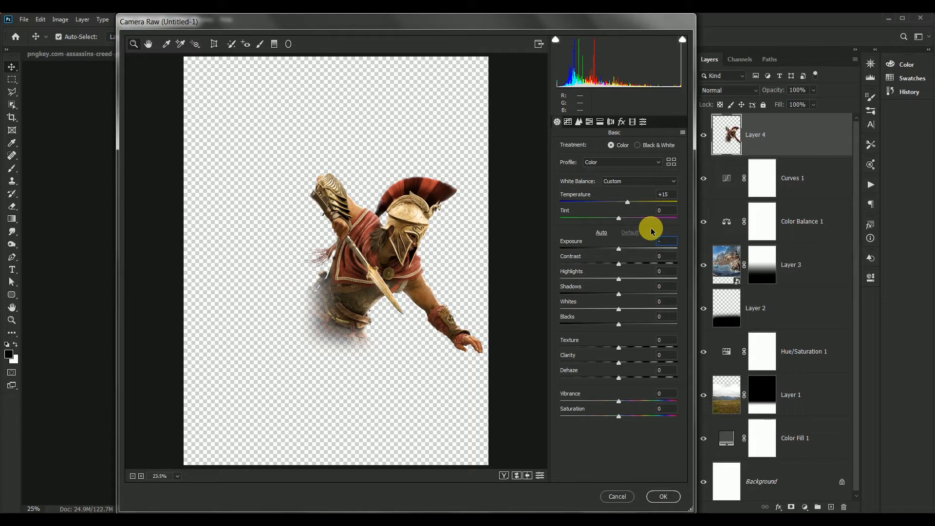
text(-0.15)
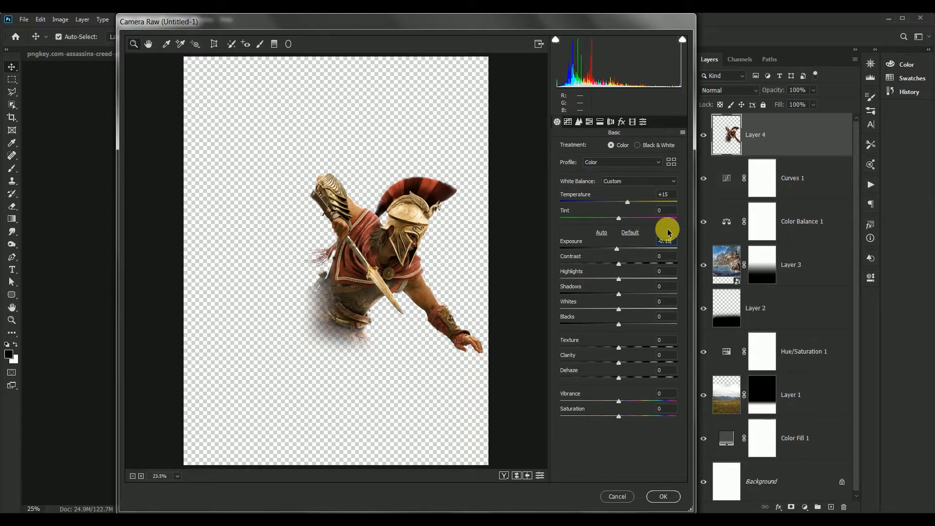
click(672, 255)
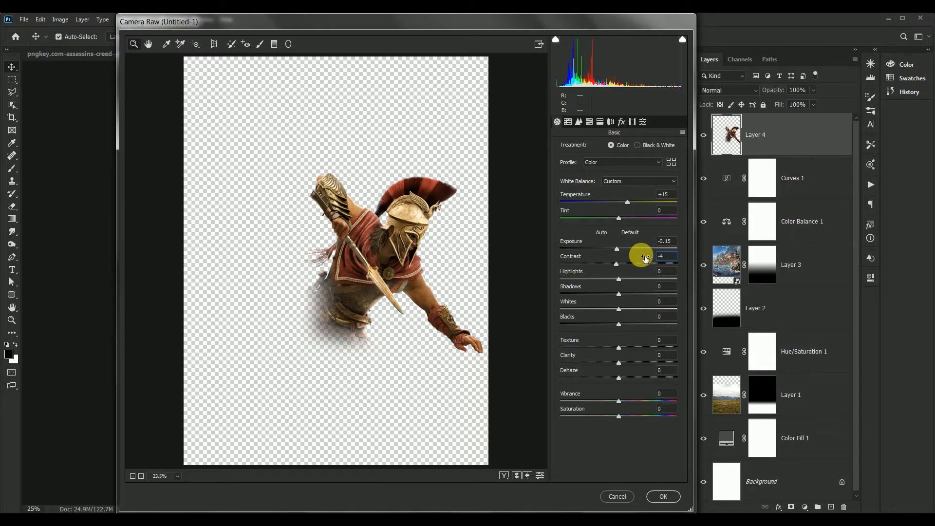
- Set the warrior's Highlights to -51, Shadows to +62 and Blacks to +20 in Camera Raw
click(668, 277)
text(-51)
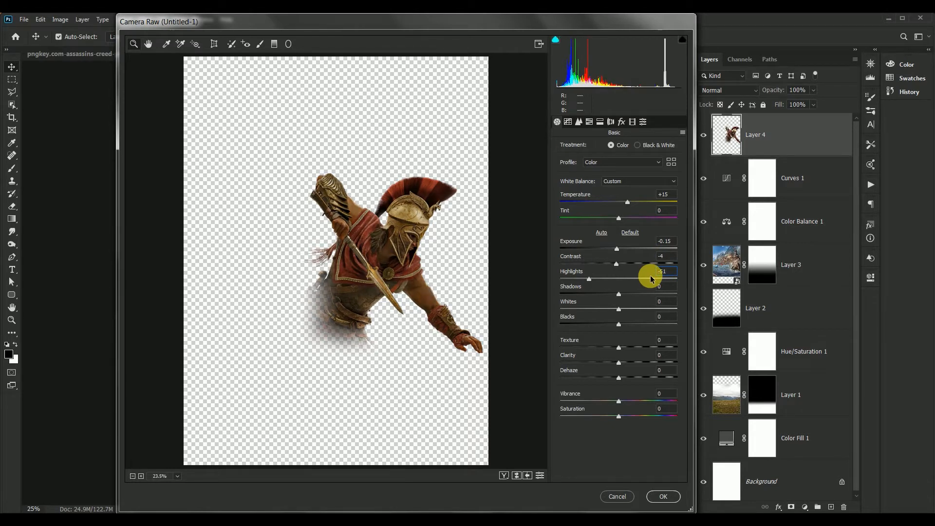
click(671, 287)
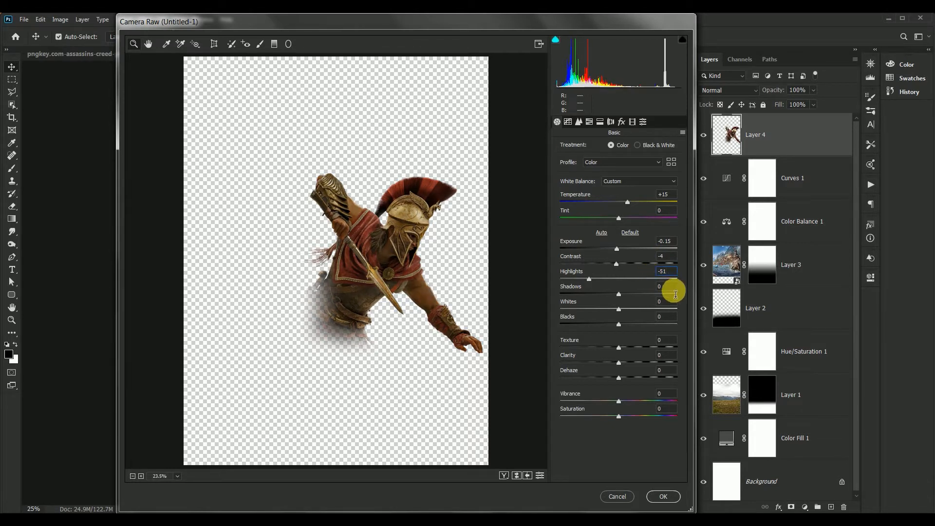
text(+62)
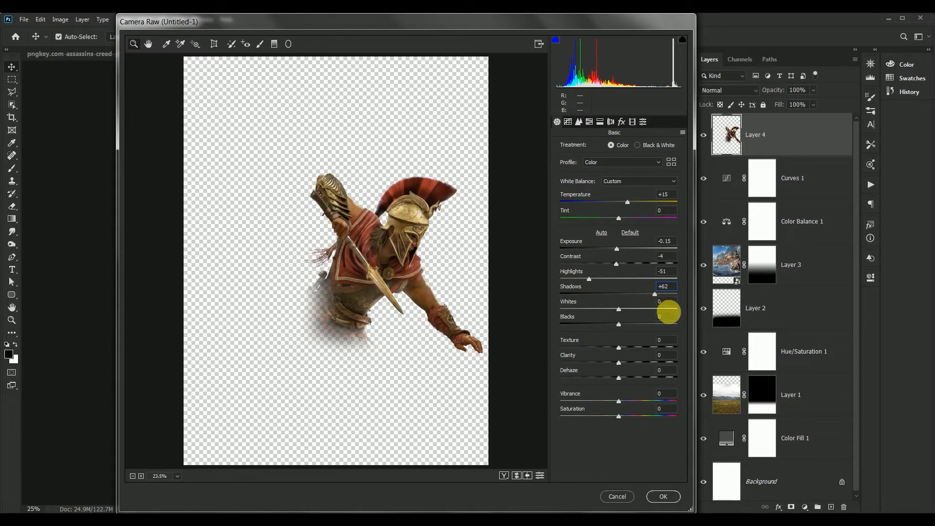
click(668, 317)
text(+20)
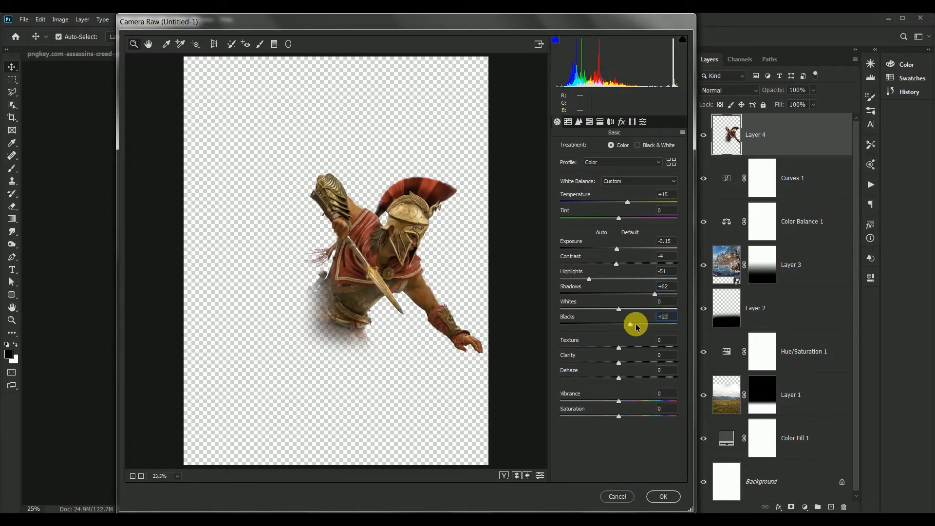
- Set Clarity to +20, Vibrance to -10 and Saturation to +21, and apply the Camera Raw filter
click(673, 357)
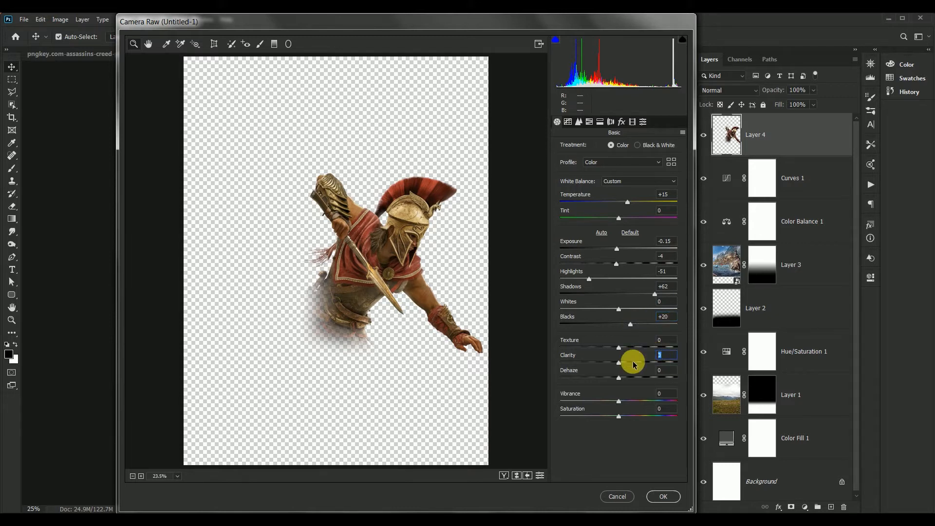
text(+20)
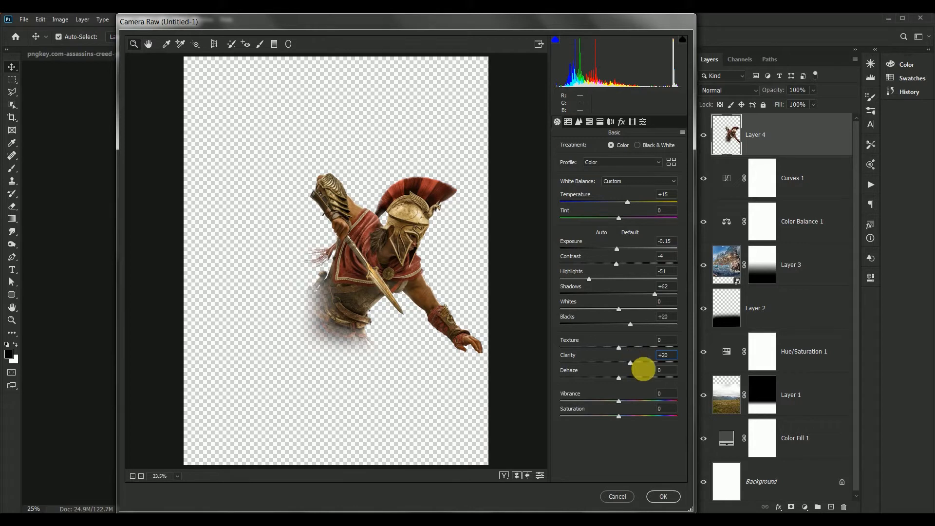
click(670, 397)
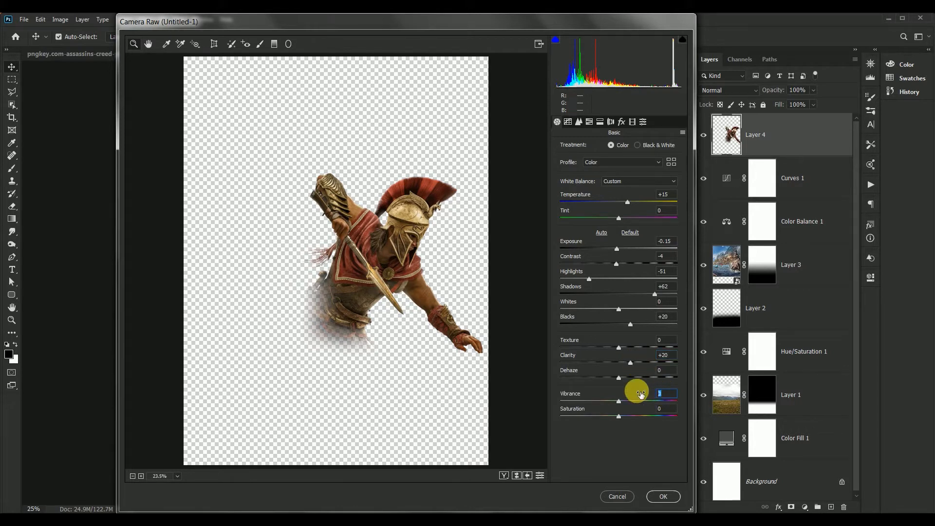
text(-10)
key(Tab)
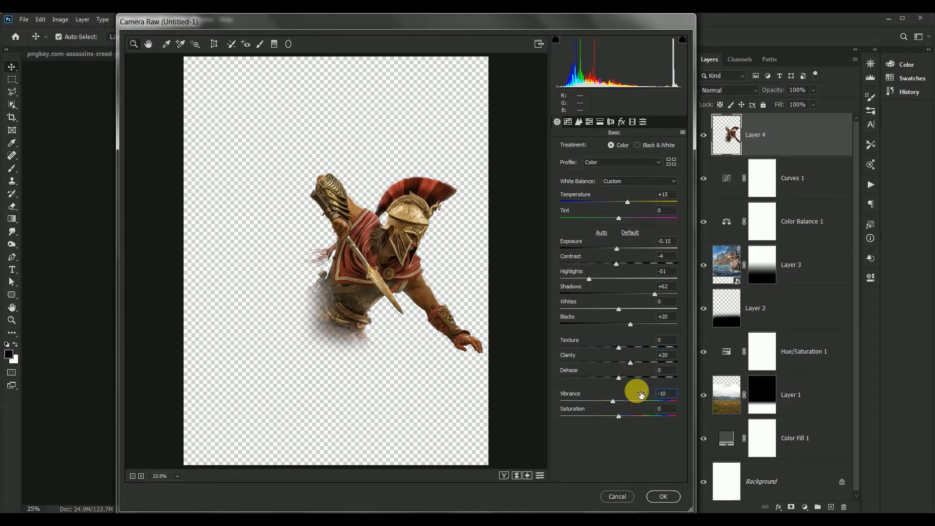
text(+)
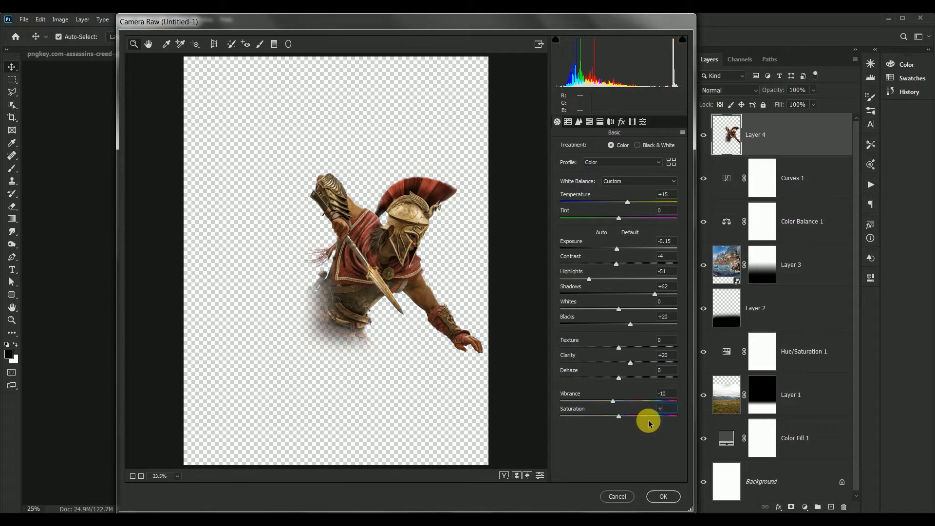
text(21)
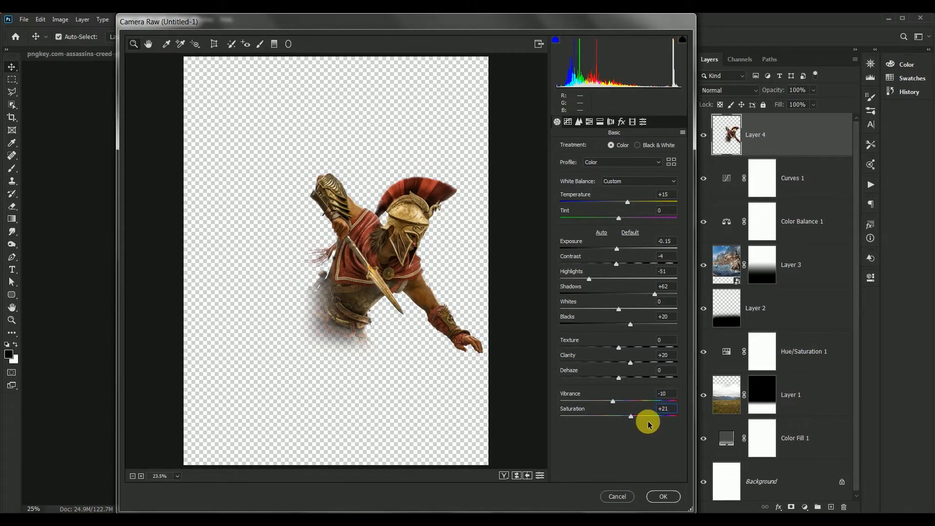
click(663, 497)
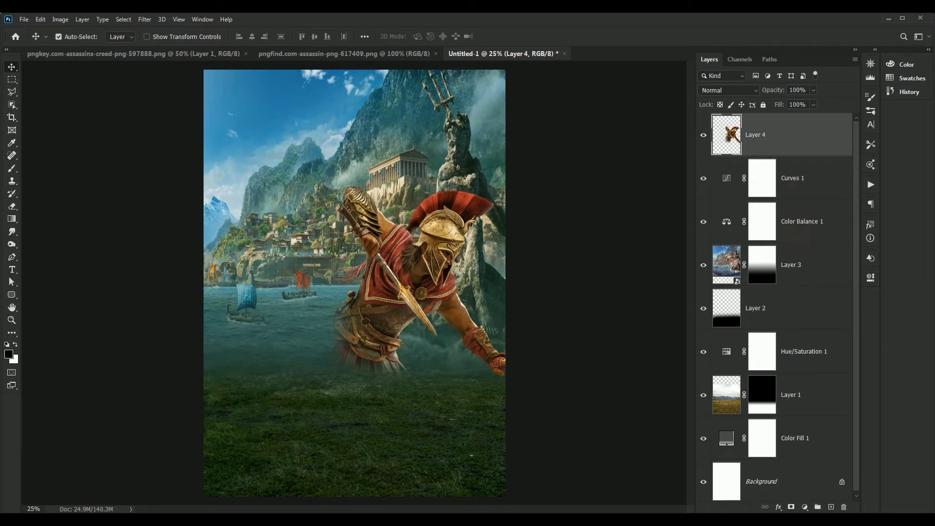
- Copy the warrior cut-out from pngkey.com-assassins-creed-png-597888.png into the Untitled-1 poster and close the source document
click(101, 56)
drag(117, 57, 302, 163)
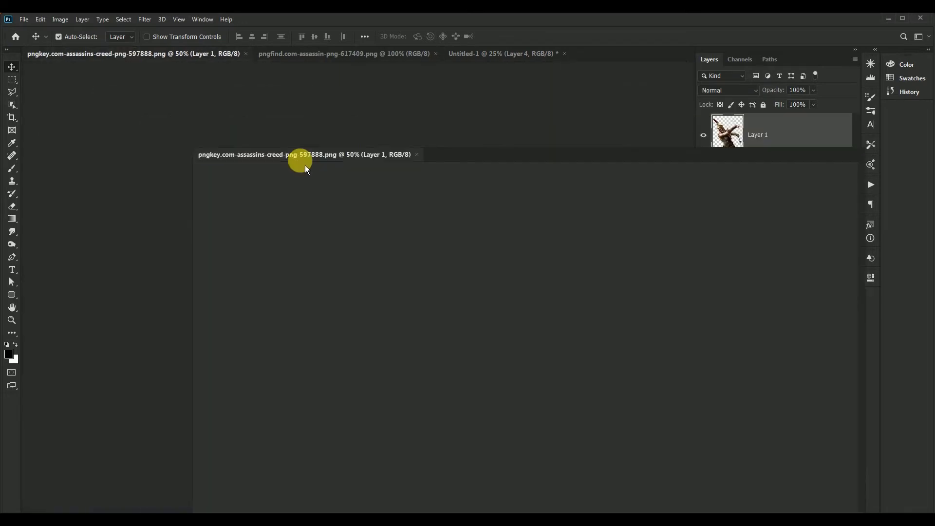
drag(371, 317, 379, 92)
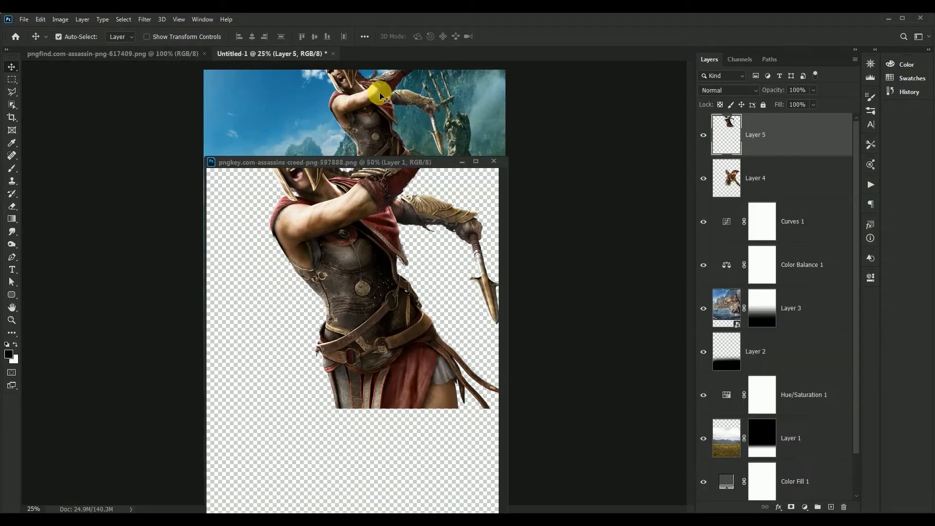
click(495, 162)
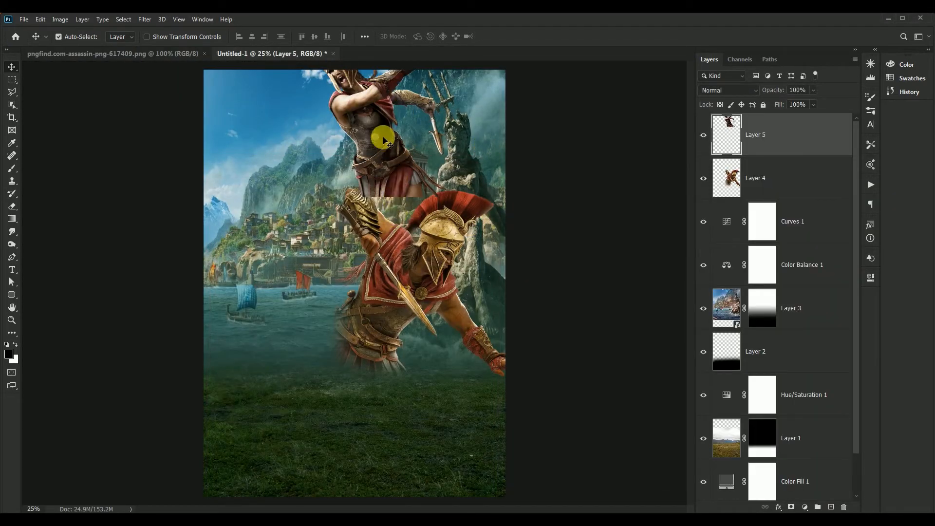
- Move the new warrior down beside the first one, facing him on his left, and convert Layer 5 to a smart object
drag(382, 136, 317, 310)
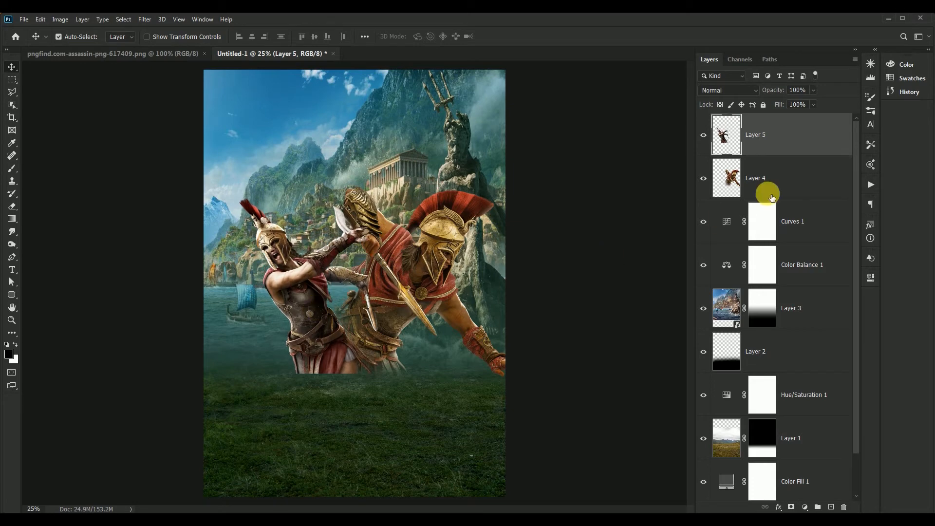
mouse_move(319, 273)
mouse_down()
mouse_move(304, 265)
mouse_move(314, 269)
mouse_up()
right_click(776, 129)
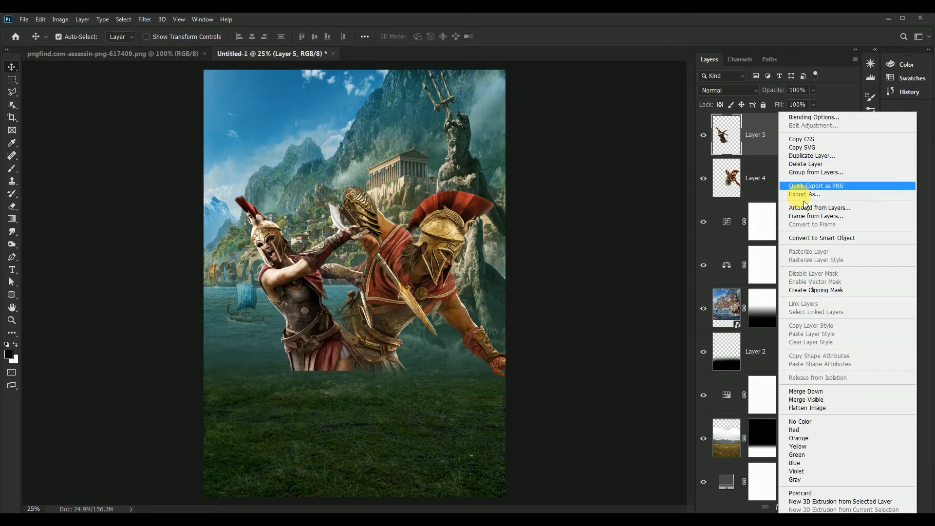
click(783, 238)
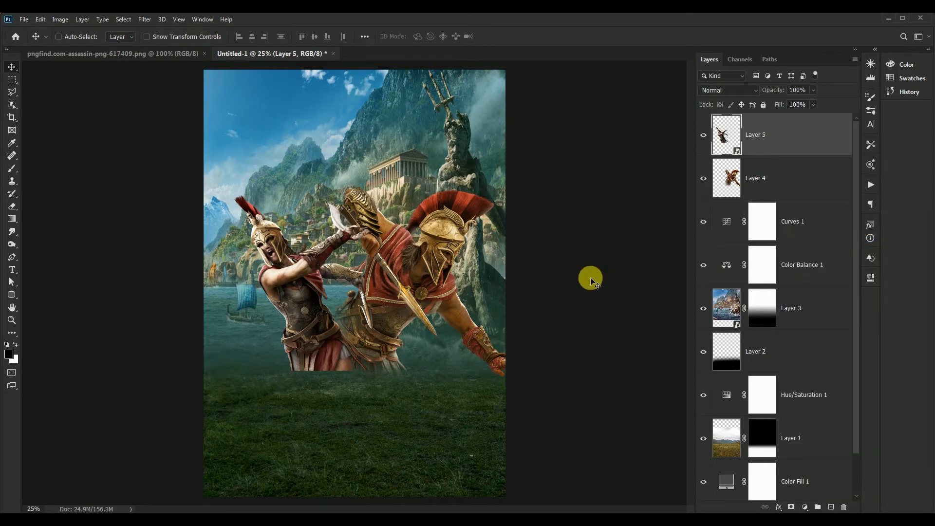
- Scale Layer 5's warrior to 122.67% width and 117.77% height, reposition it against the other warrior, and apply the transform
key(ctrl+t)
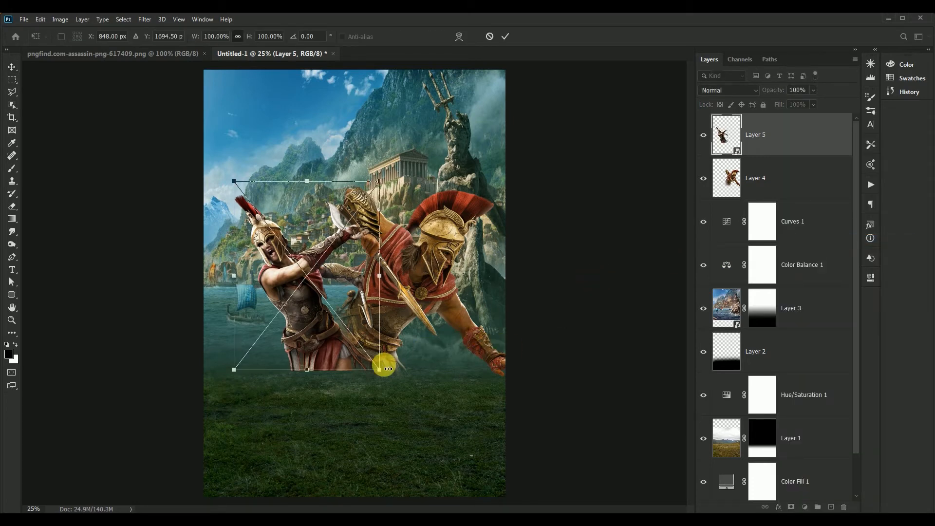
drag(382, 373, 417, 406)
drag(337, 353, 311, 323)
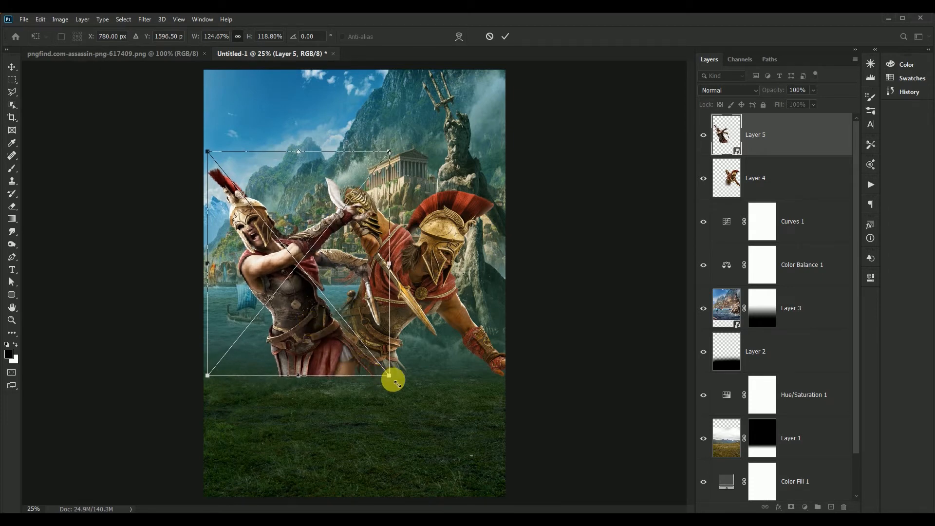
drag(394, 378, 386, 373)
drag(305, 328, 312, 331)
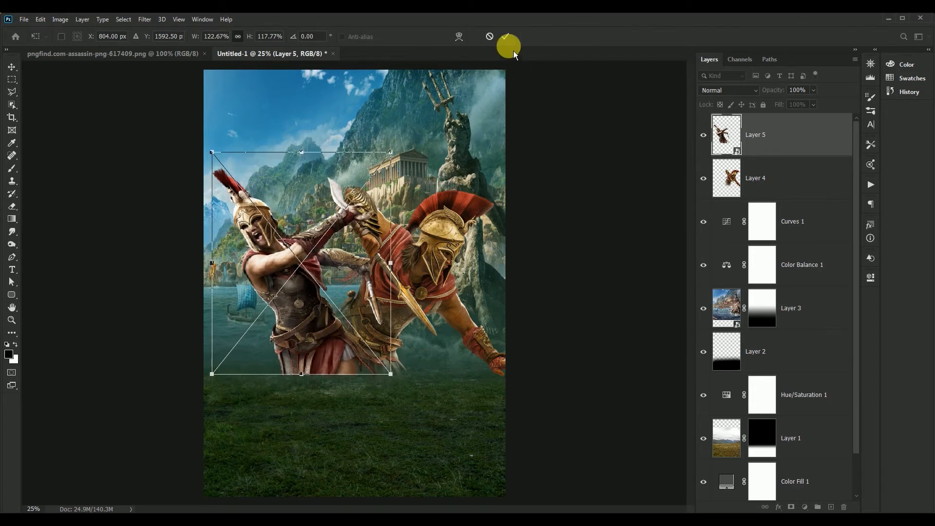
click(505, 36)
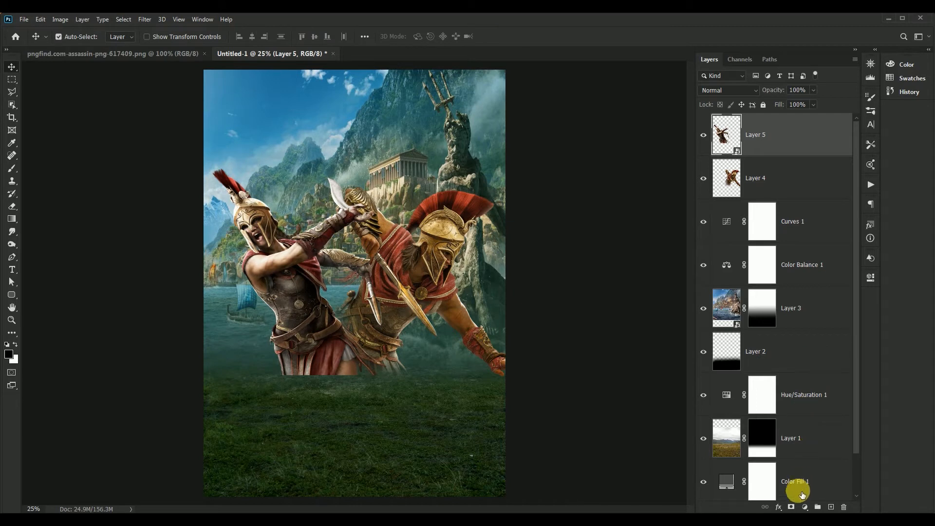
- Add a mask to Layer 5 and fade the warrior's lower body edge into the grass with a 700 px soft black brush
click(792, 507)
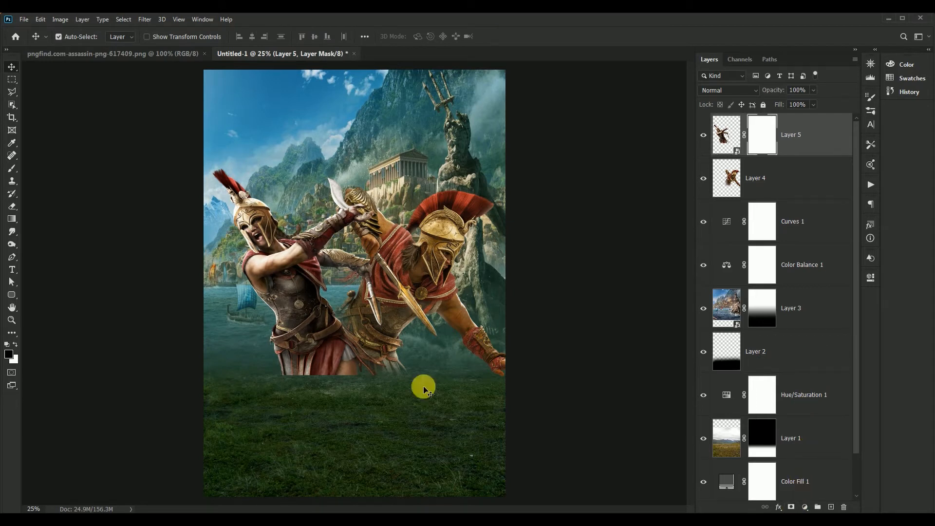
click(12, 168)
key(bracketright)
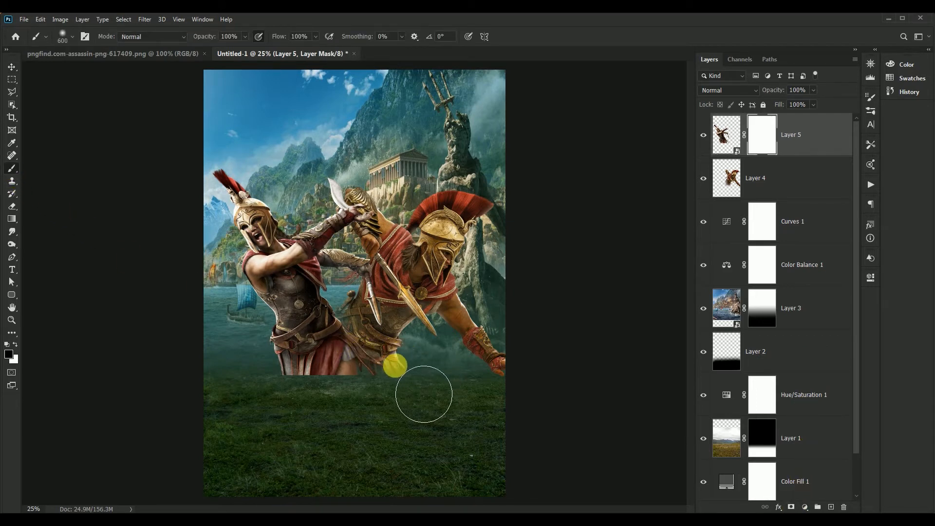
mouse_move(409, 418)
mouse_down()
mouse_move(311, 427)
mouse_move(292, 415)
mouse_move(334, 440)
mouse_move(378, 437)
mouse_move(420, 396)
mouse_move(409, 424)
mouse_move(416, 362)
mouse_move(415, 411)
mouse_move(372, 433)
mouse_move(298, 431)
mouse_move(327, 448)
mouse_move(412, 450)
mouse_move(431, 415)
mouse_move(424, 363)
mouse_move(431, 416)
mouse_move(351, 444)
mouse_move(308, 442)
mouse_move(292, 426)
mouse_move(364, 453)
mouse_up()
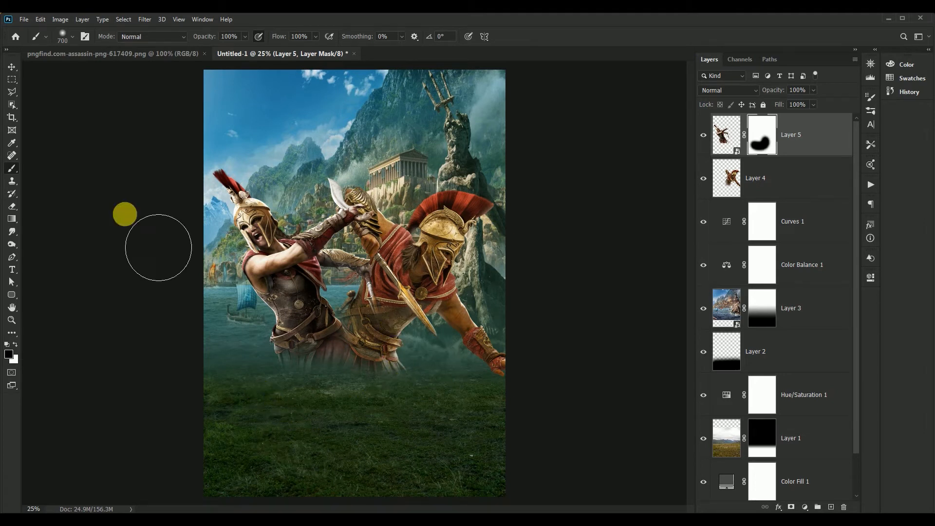
- Nudge Layer 4's warrior slightly up and left, and shift both warrior layers together slightly to the right
click(12, 68)
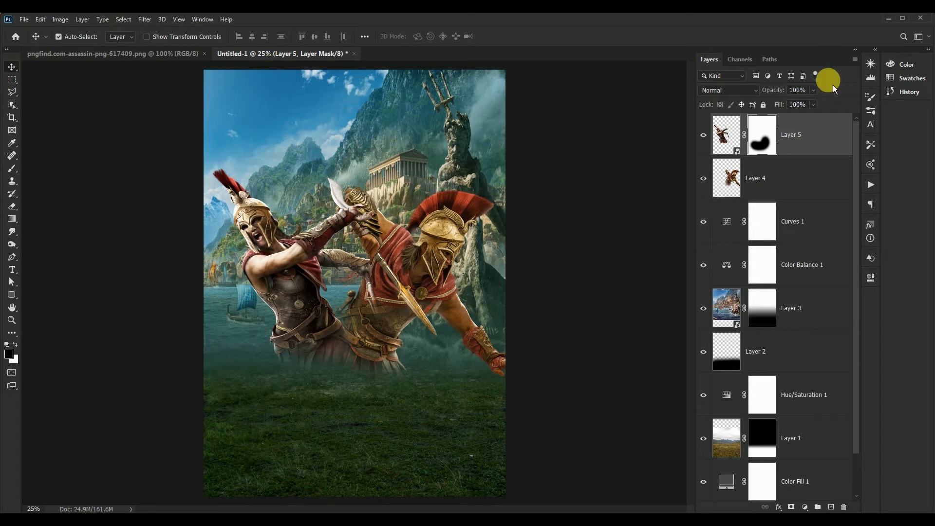
drag(416, 259, 415, 255)
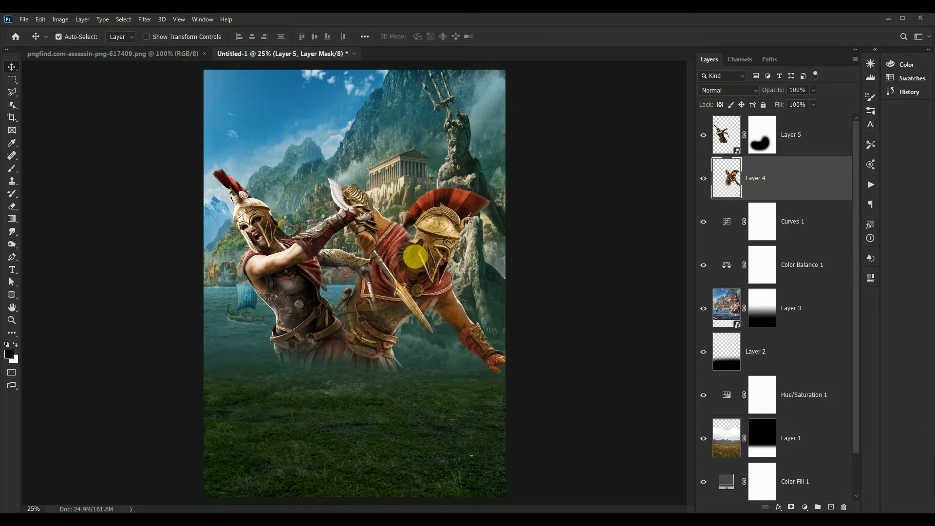
shift+click(298, 298)
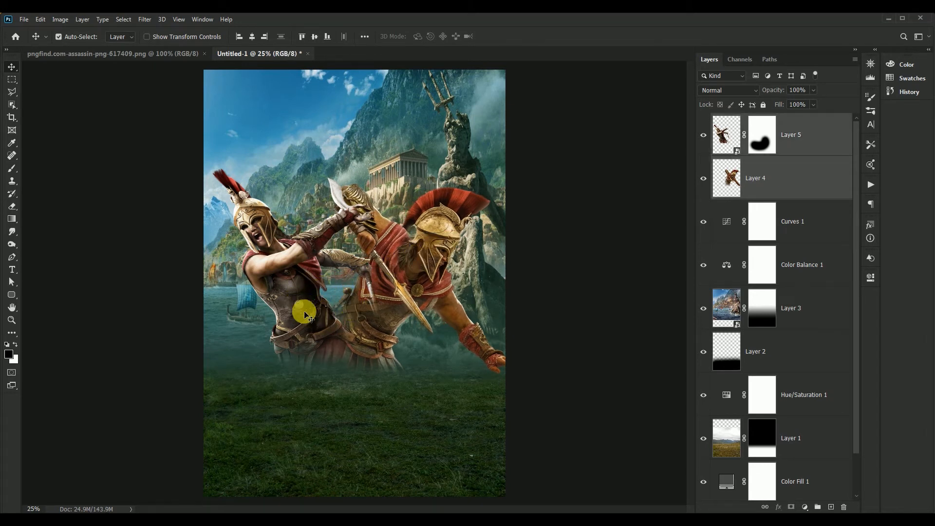
drag(303, 309, 317, 315)
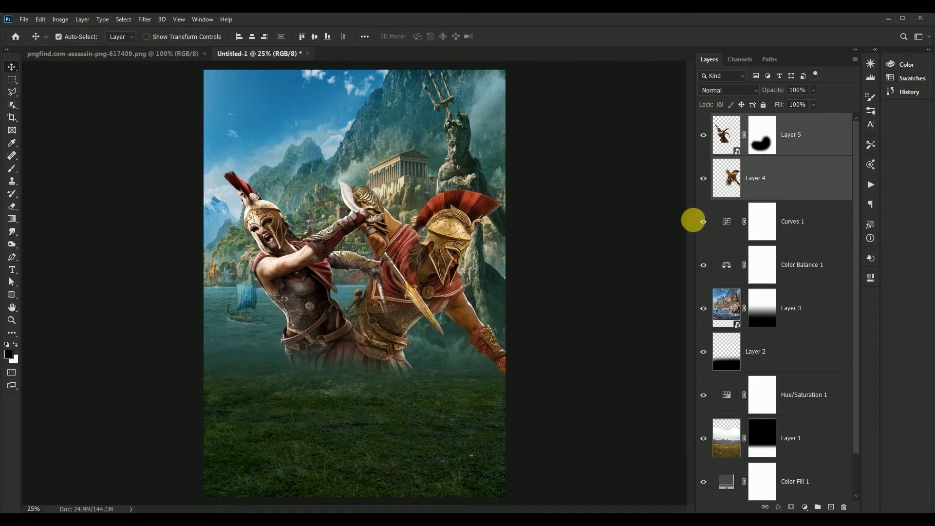
- Rasterize Layer 5's warrior and apply its layer mask permanently to the layer
click(762, 135)
right_click(814, 137)
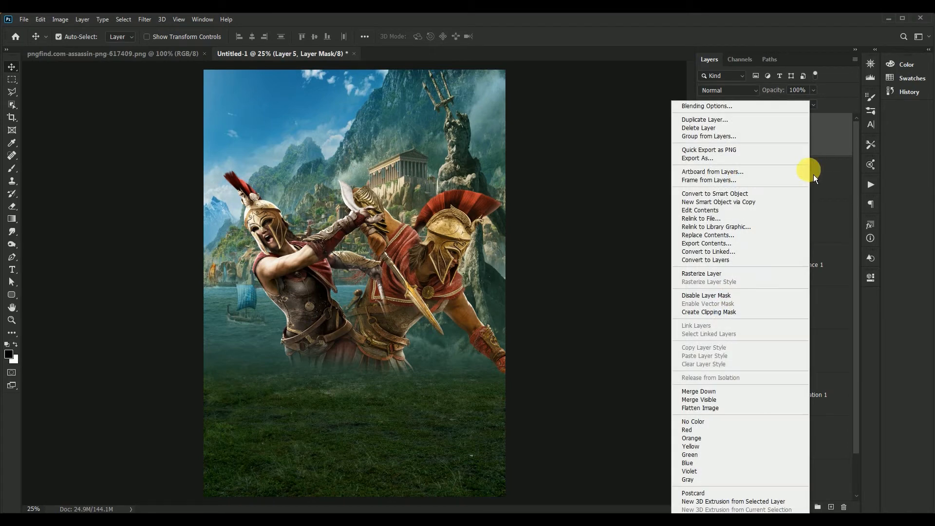
click(766, 276)
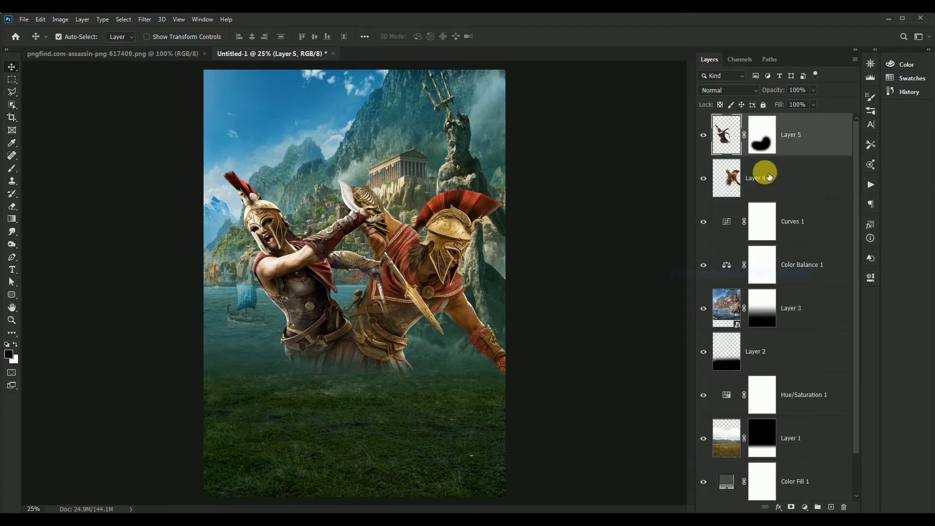
right_click(755, 136)
click(777, 165)
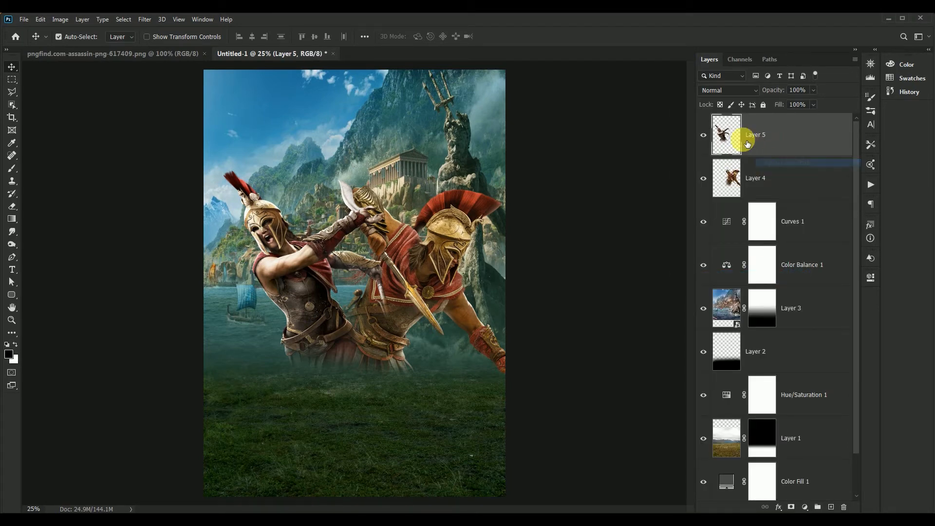
- Start a Camera Raw adjustment on Layer 5 with Temperature +15 and Exposure +0.40
click(153, 19)
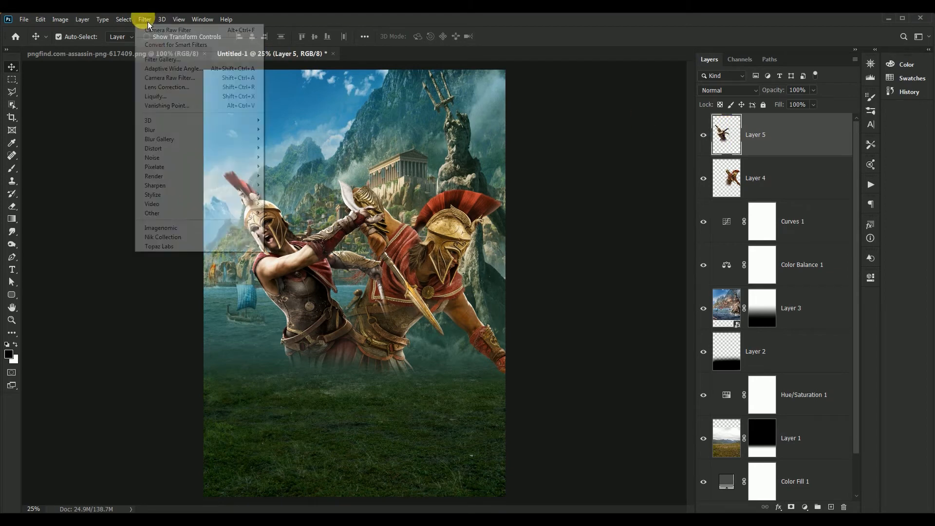
click(157, 79)
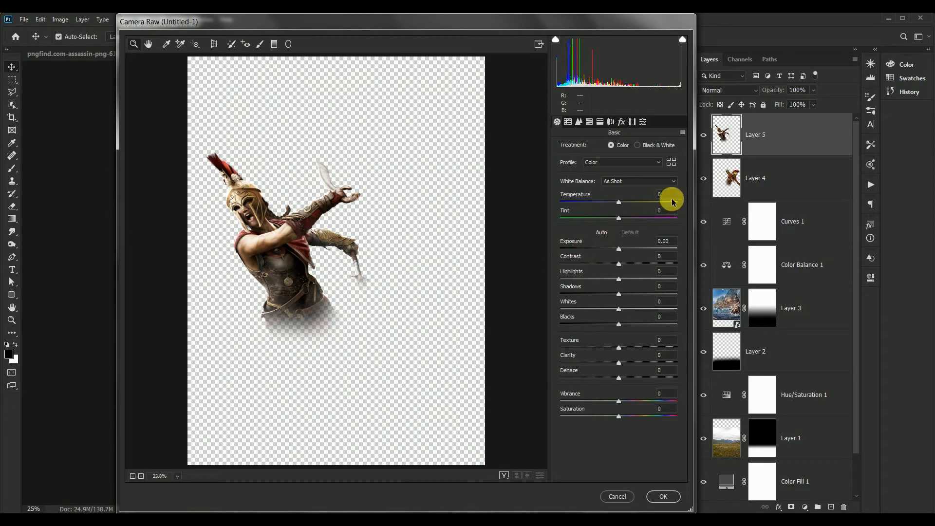
click(674, 197)
text(+)
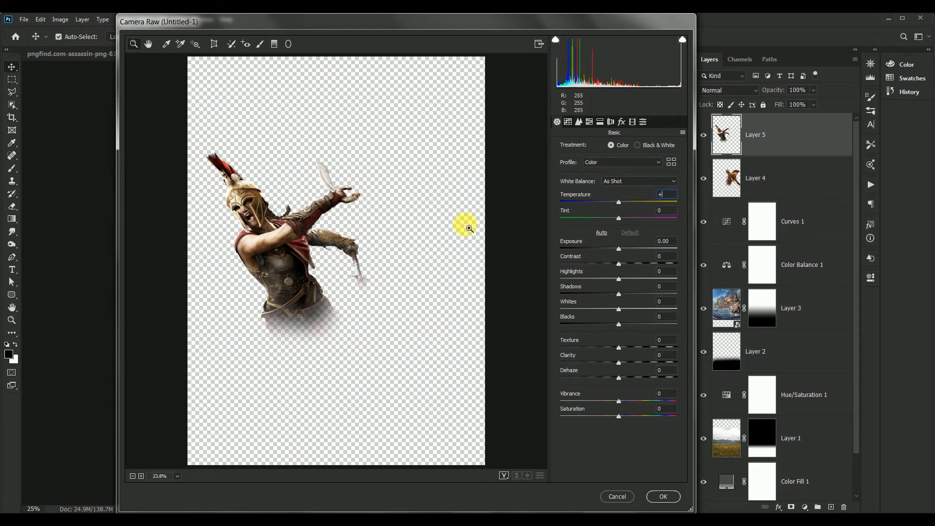
text(15)
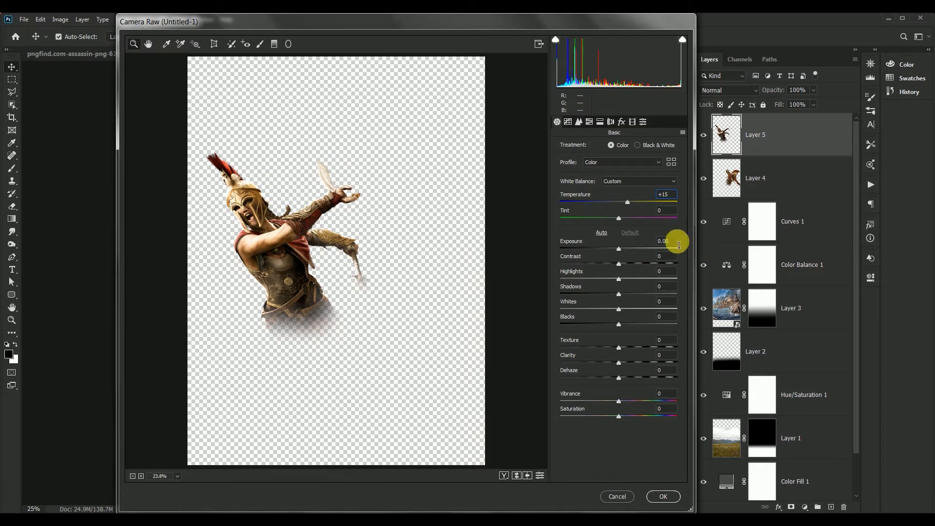
click(677, 242)
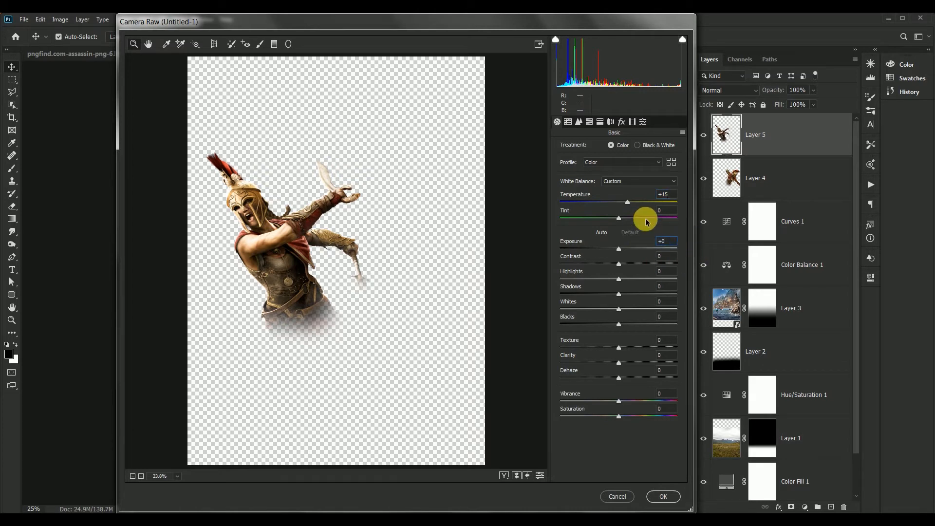
text(+0.40)
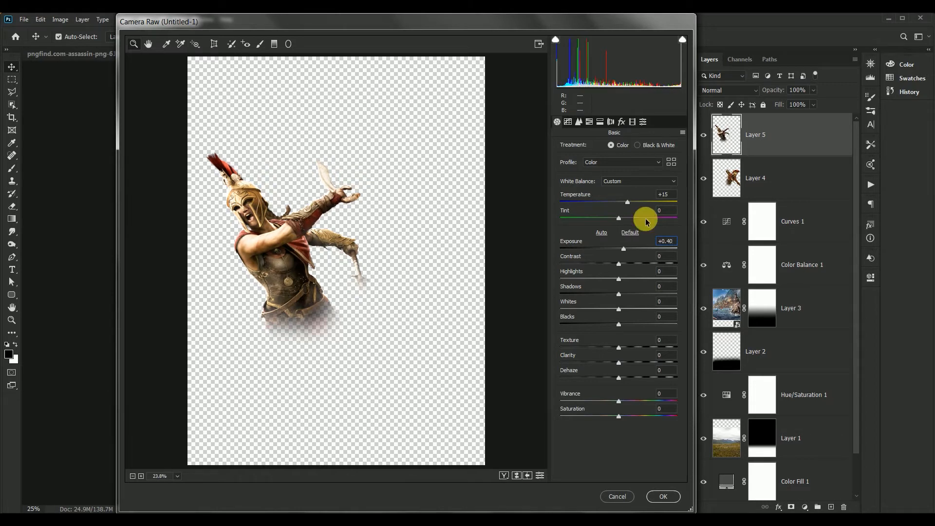
- Set the Camera Raw tones for Layer 5 to Contrast -35, Highlights -74 and Shadows +20
click(664, 257)
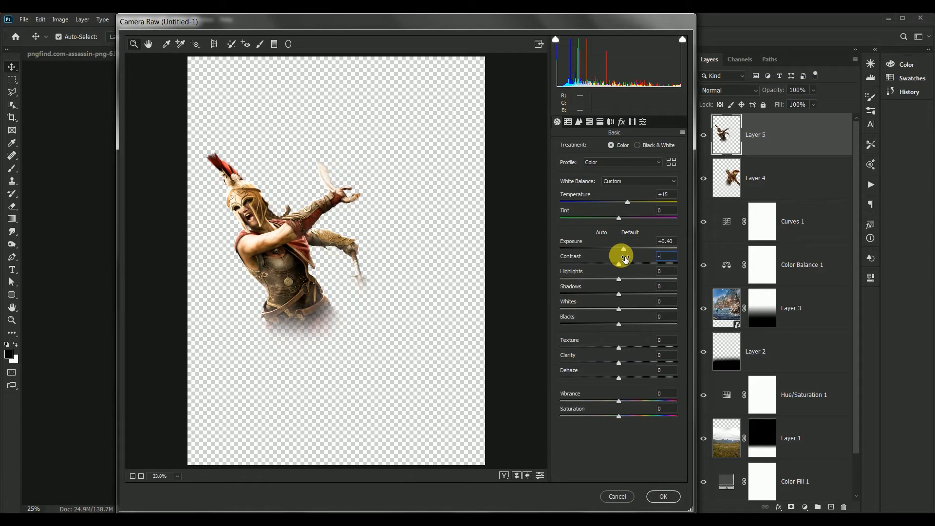
text(-35)
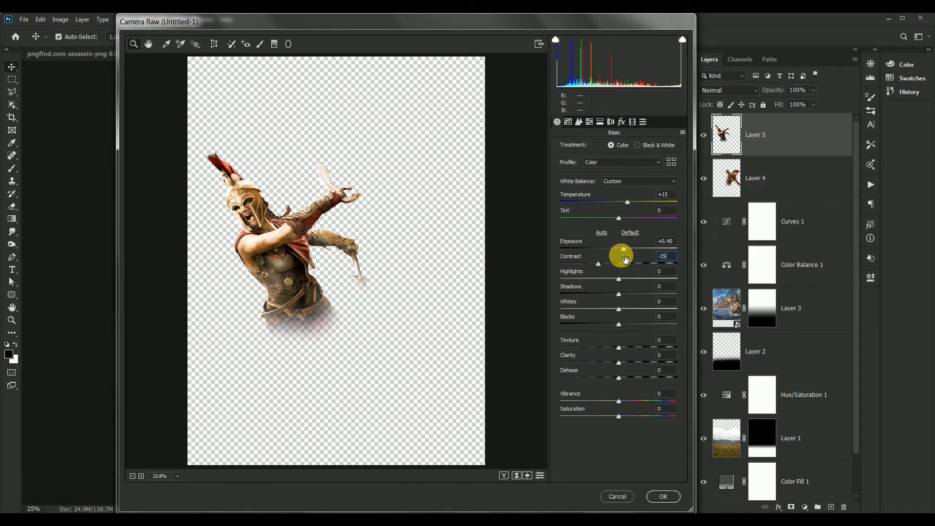
click(659, 272)
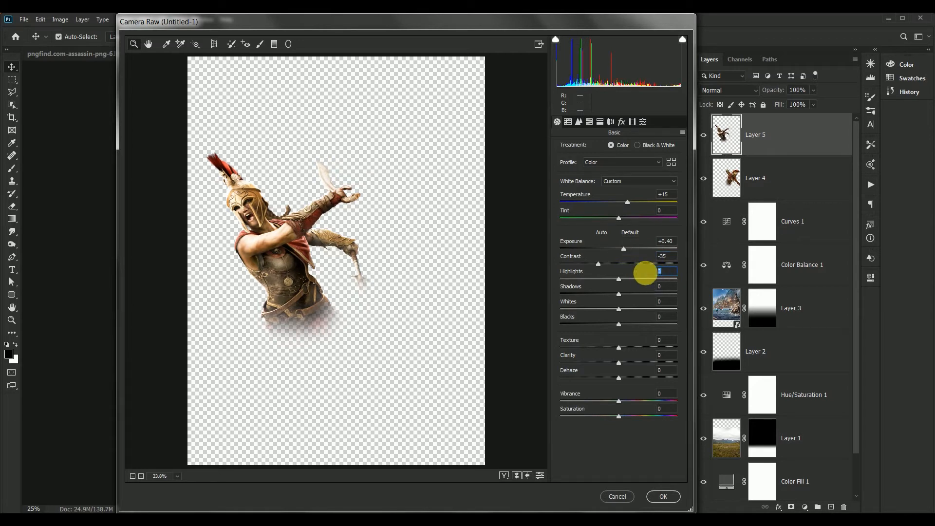
text(-74)
click(663, 287)
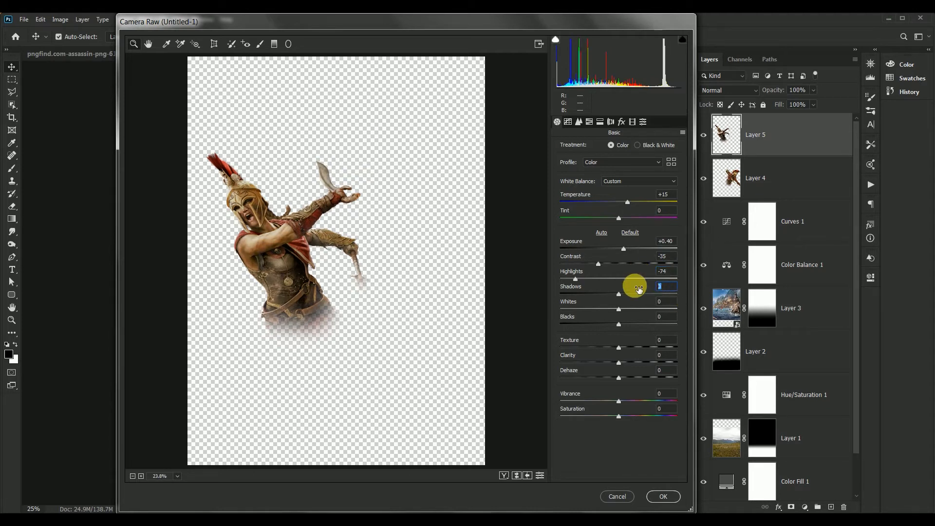
text(+20)
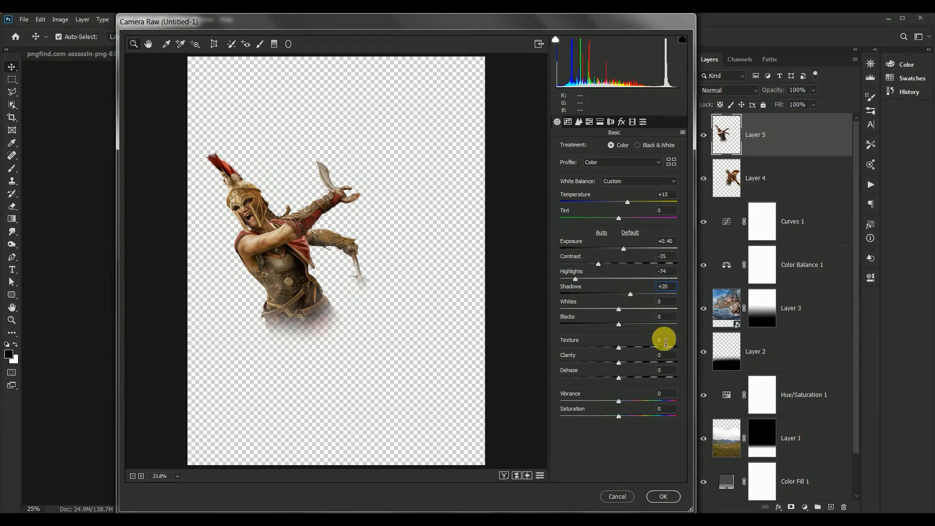
- Set Texture +14, Clarity +20, Vibrance +78 and Saturation -10 for Layer 5, and apply the Camera Raw filter
click(663, 346)
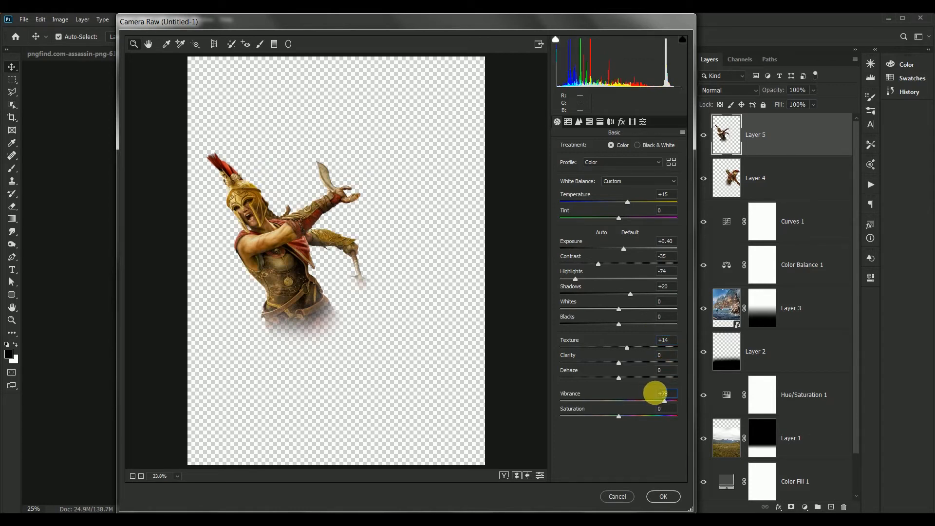
click(663, 356)
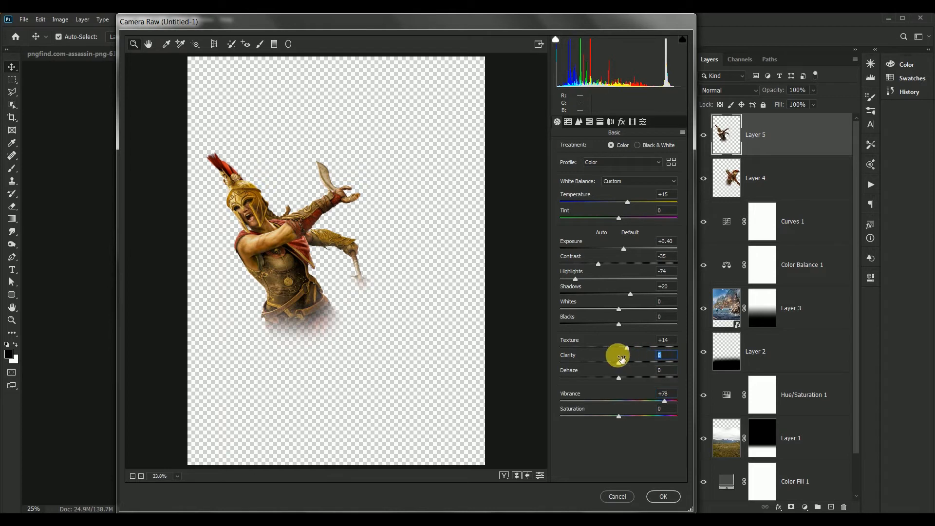
text(+20)
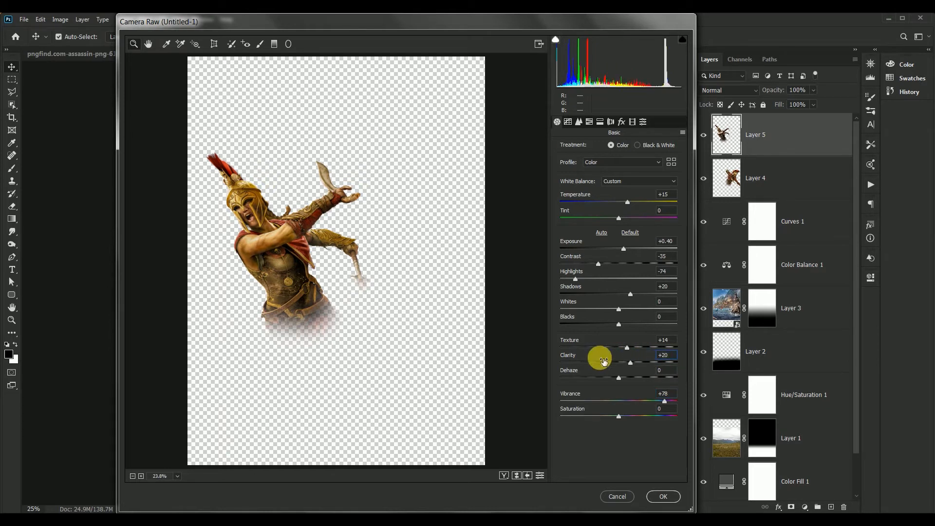
click(666, 408)
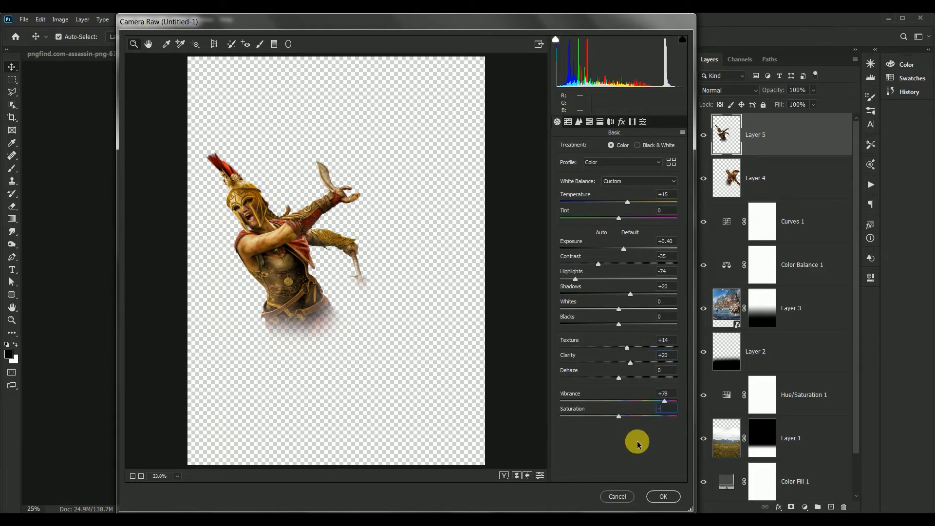
text(-10)
click(663, 496)
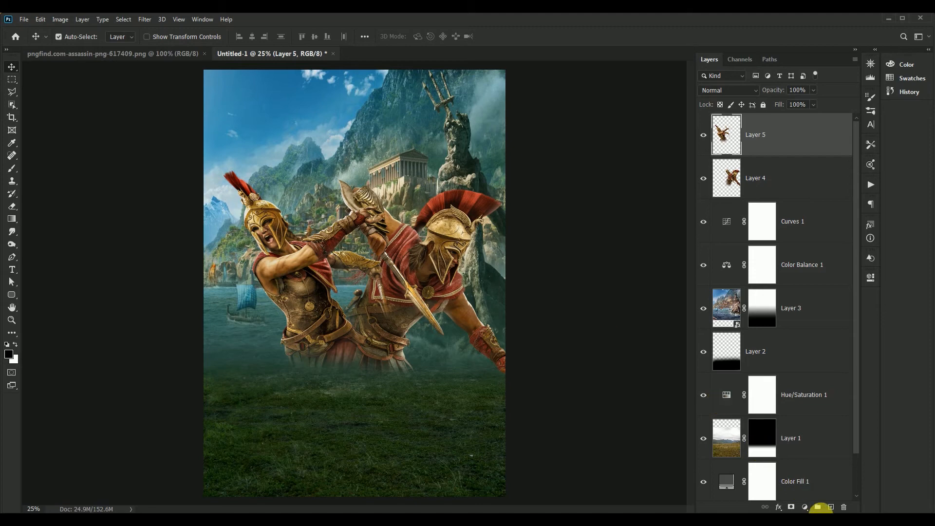
- Add a new layer above Layer 5 and set up the first brush from Free Fog Photoshop Brushes 18, reduced below its 2500 px size
click(831, 507)
click(12, 168)
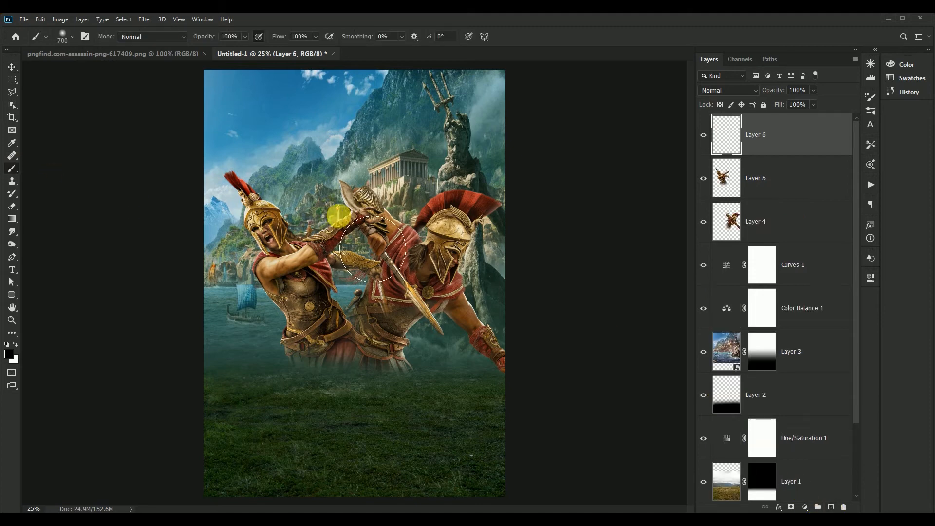
right_click(343, 215)
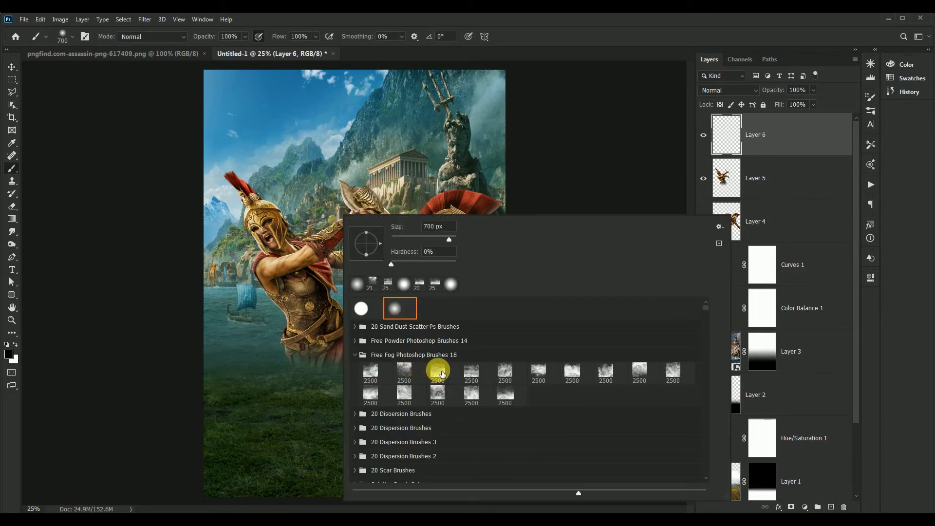
click(441, 372)
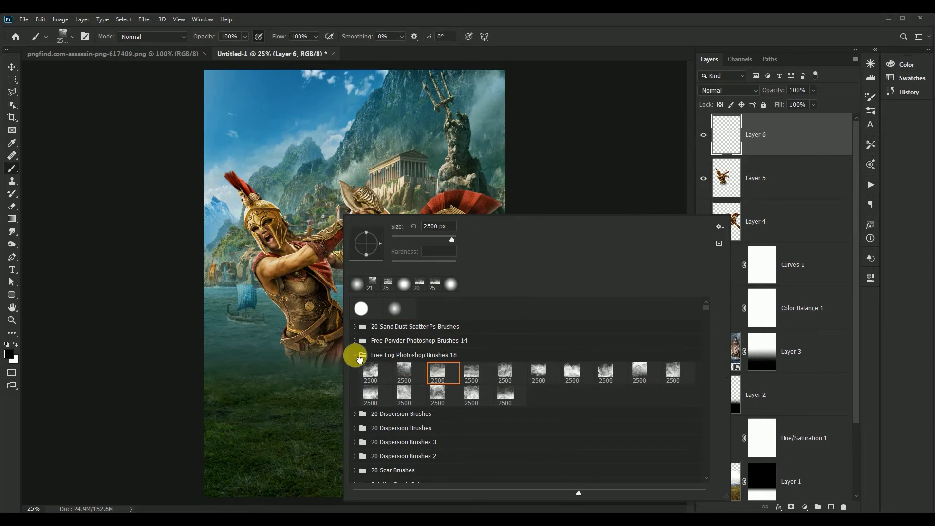
click(361, 373)
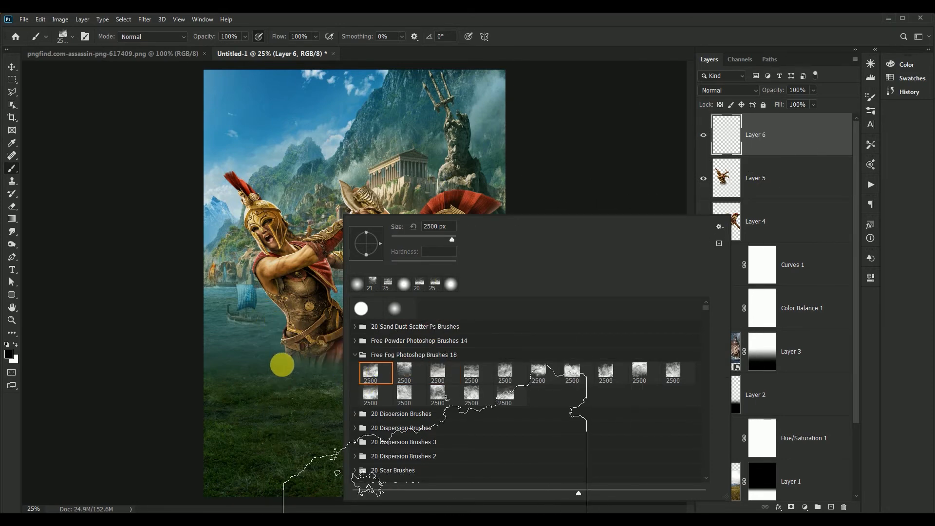
click(531, 41)
key(bracketleft)
key(bracketleft)
key(bracketleft)
key(bracketleft)
key(bracketleft)
key(bracketleft)
key(bracketleft)
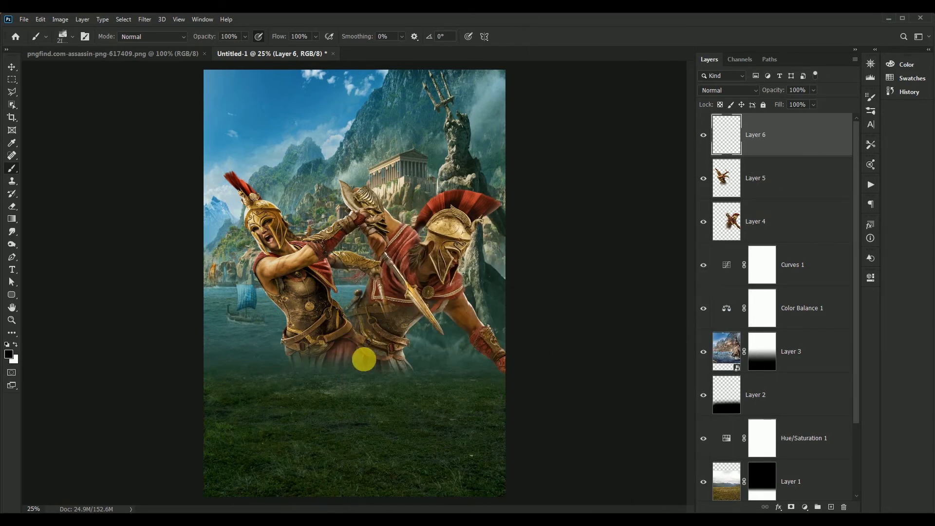
- Stamp fog over the warriors' lower bodies on Layer 6 in colour #9dbaba instead of black
click(345, 354)
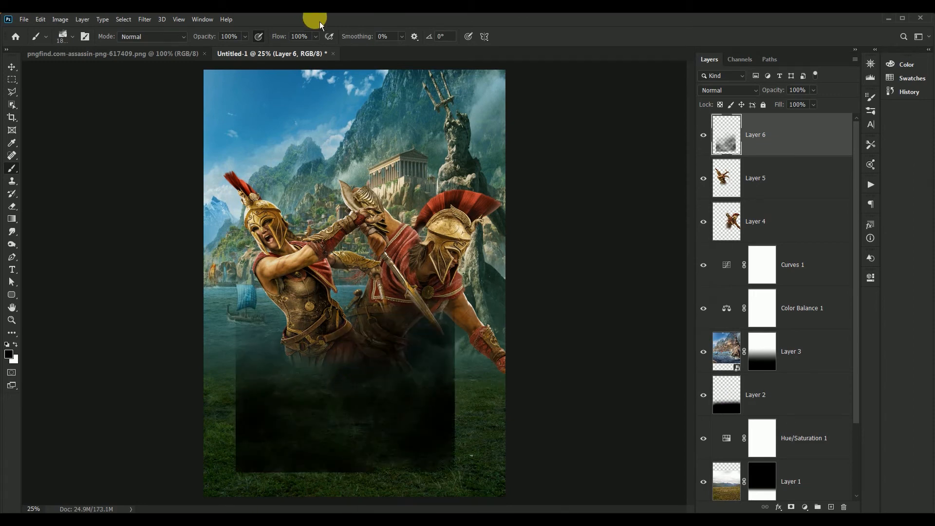
key(ctrl+z)
click(8, 354)
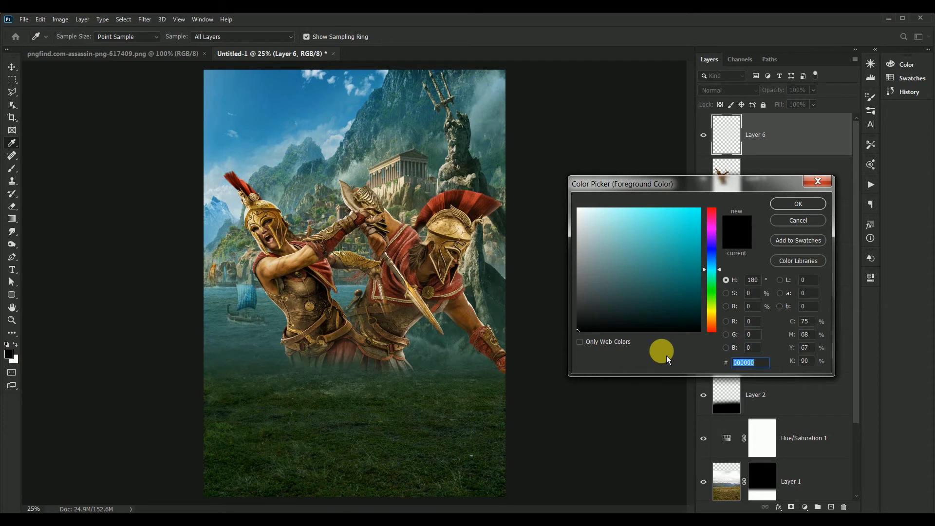
text(9d)
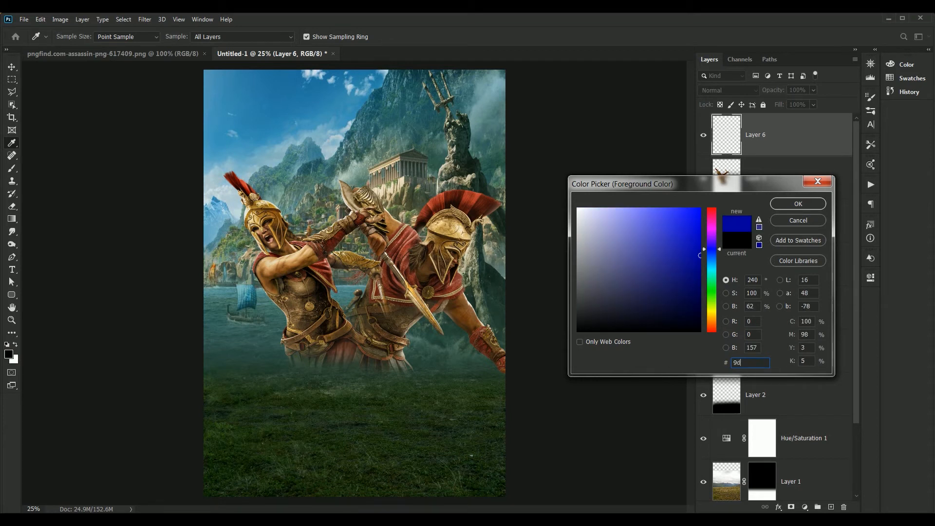
text(baba)
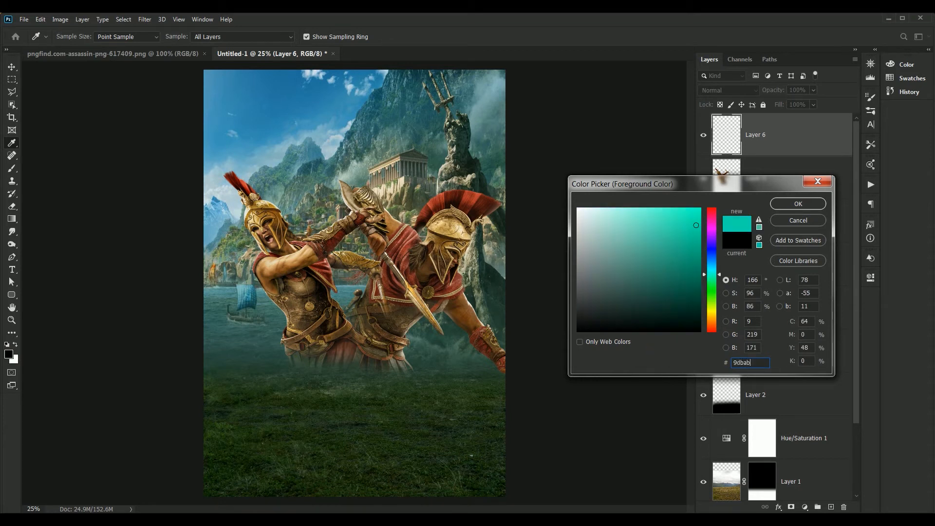
click(790, 211)
key(b)
click(347, 352)
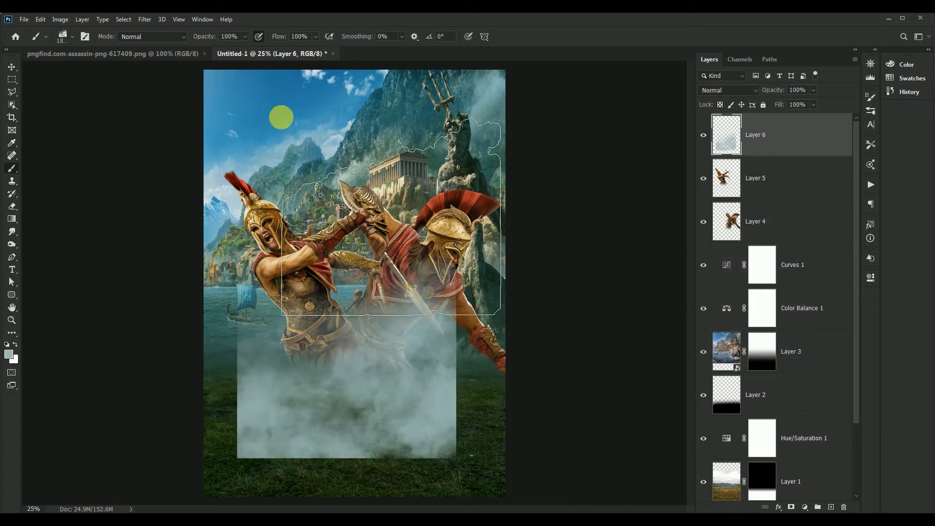
- Add a mask to Layer 6 and fade the fog's square edges into the scene with a large soft black brush
key(ctrl+d)
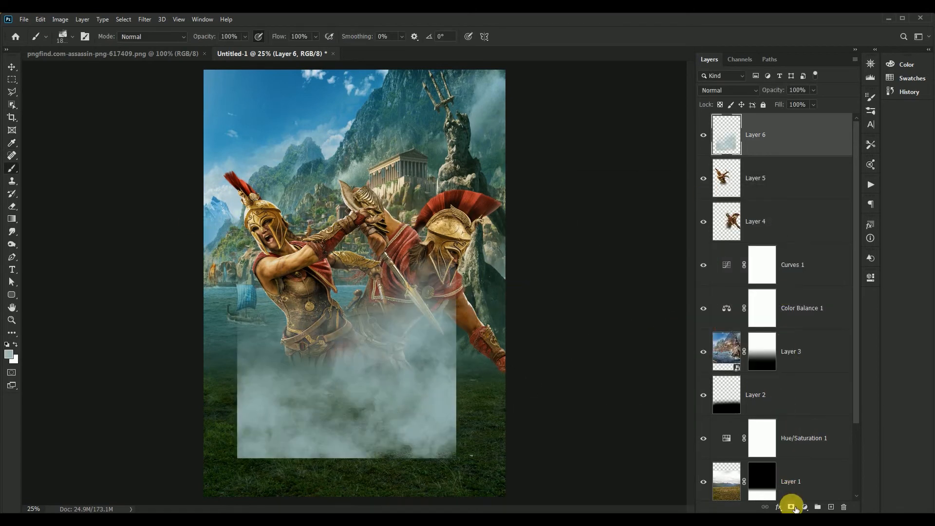
click(792, 507)
right_click(316, 174)
click(371, 268)
click(604, 45)
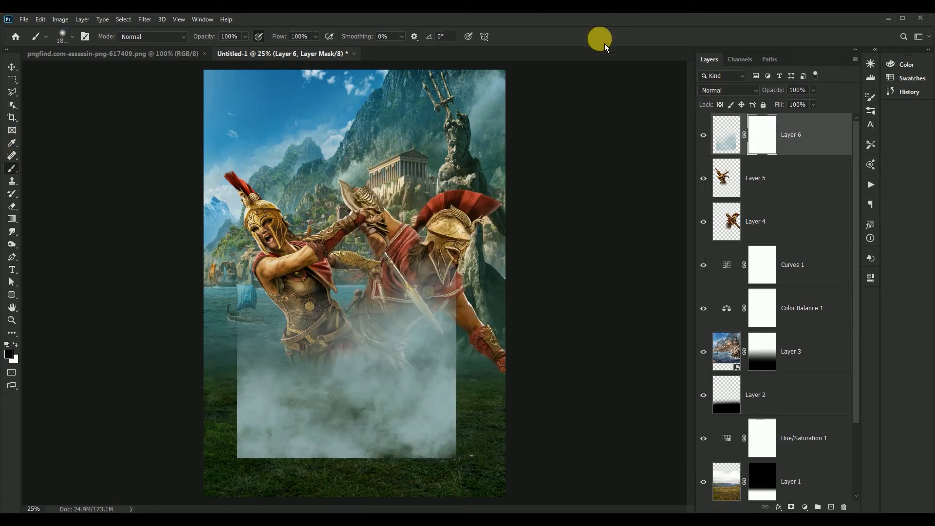
key(bracketleft)
key(bracketleft)
key(bracketleft)
key(bracketleft)
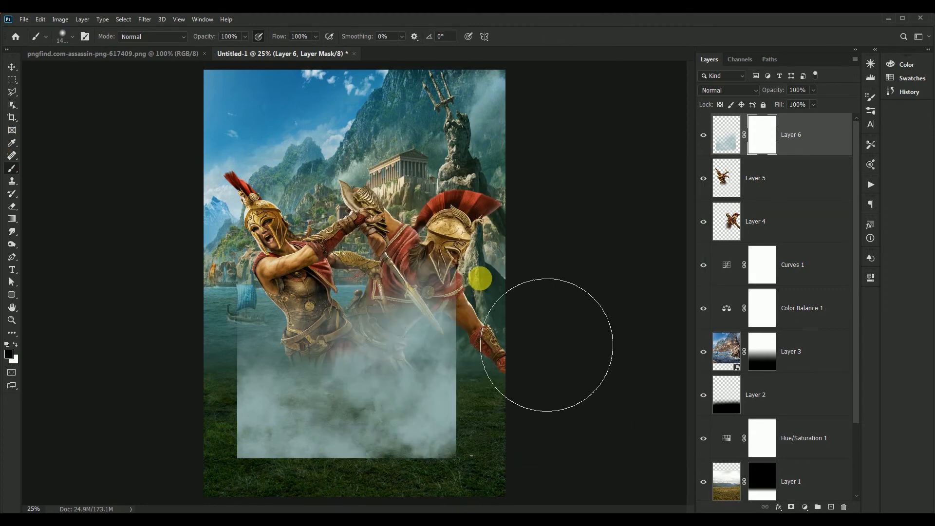
mouse_move(530, 317)
mouse_down()
mouse_move(306, 338)
mouse_move(560, 507)
mouse_move(308, 523)
mouse_up()
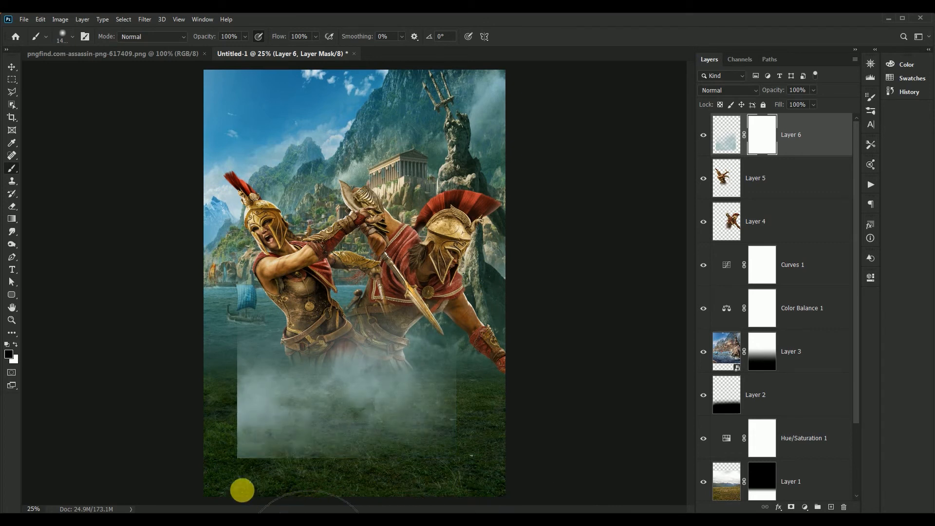
mouse_move(242, 490)
mouse_down()
mouse_move(200, 443)
mouse_move(374, 484)
mouse_move(440, 481)
mouse_move(506, 443)
mouse_move(501, 340)
mouse_up()
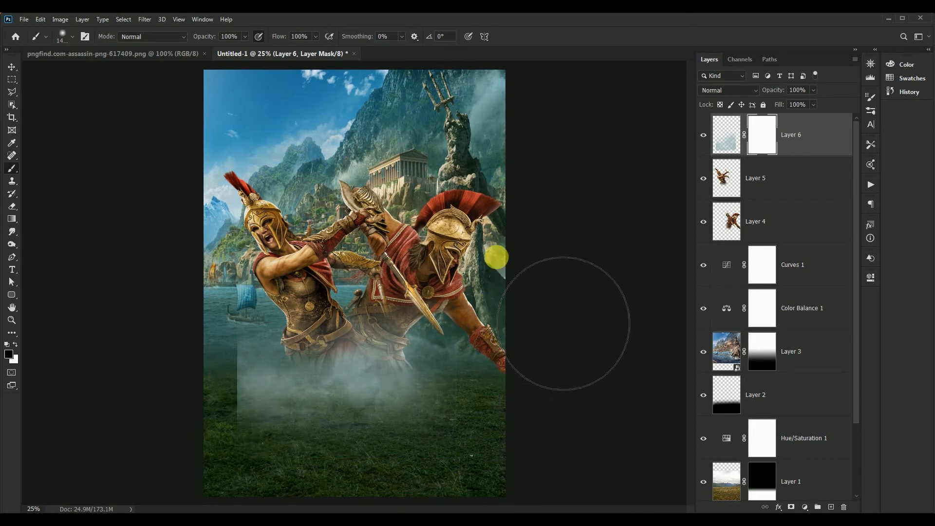
mouse_move(280, 360)
mouse_down()
mouse_move(266, 501)
mouse_move(294, 522)
mouse_move(250, 411)
mouse_move(250, 523)
mouse_up()
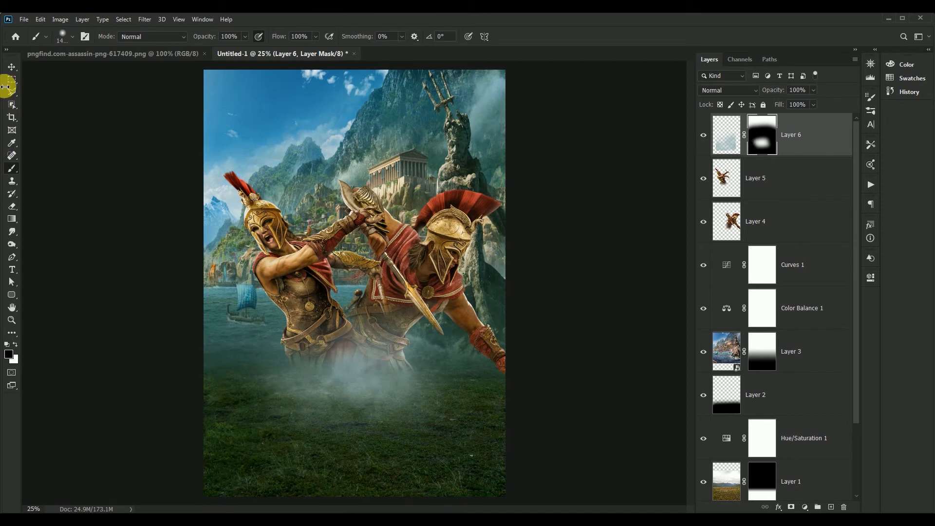
- Reposition the fog on Layer 6 slightly over the warriors' lower bodies and apply its layer mask permanently
click(12, 66)
mouse_move(334, 353)
mouse_down()
mouse_move(331, 363)
mouse_move(339, 364)
mouse_up()
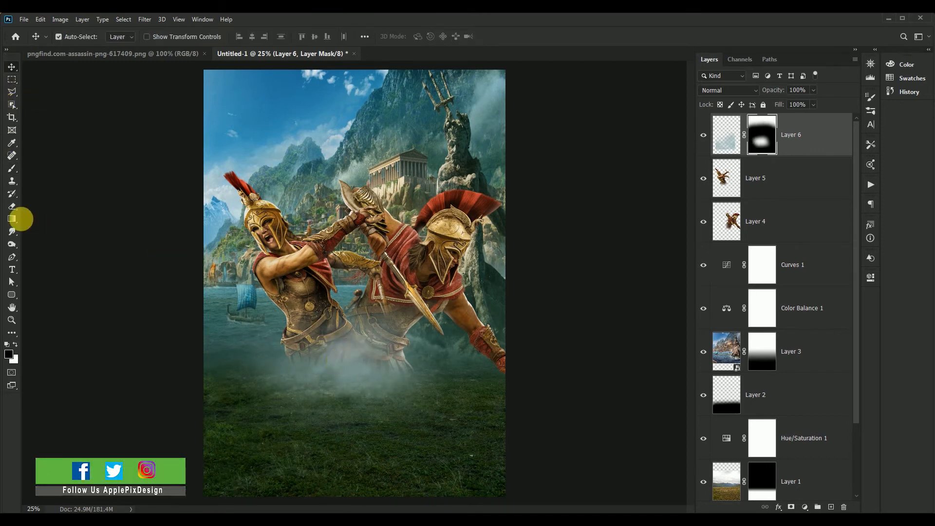
click(16, 169)
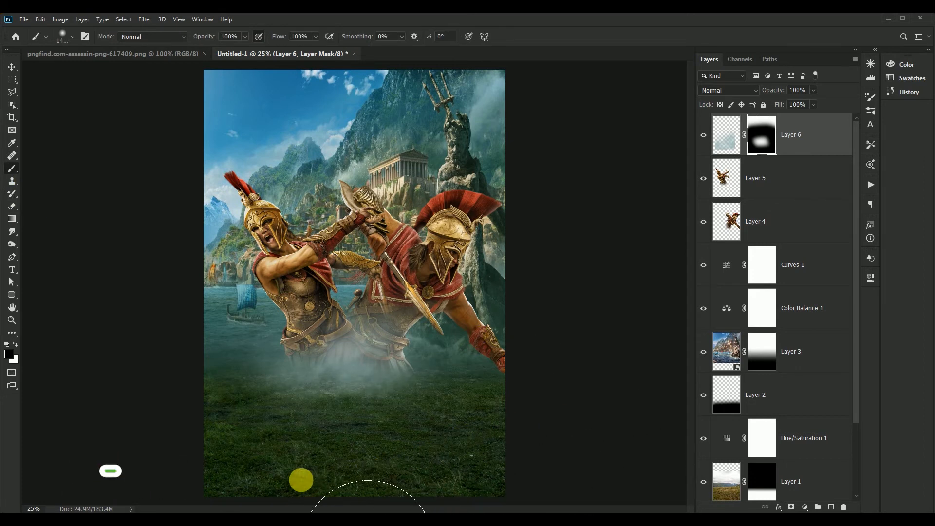
click(12, 66)
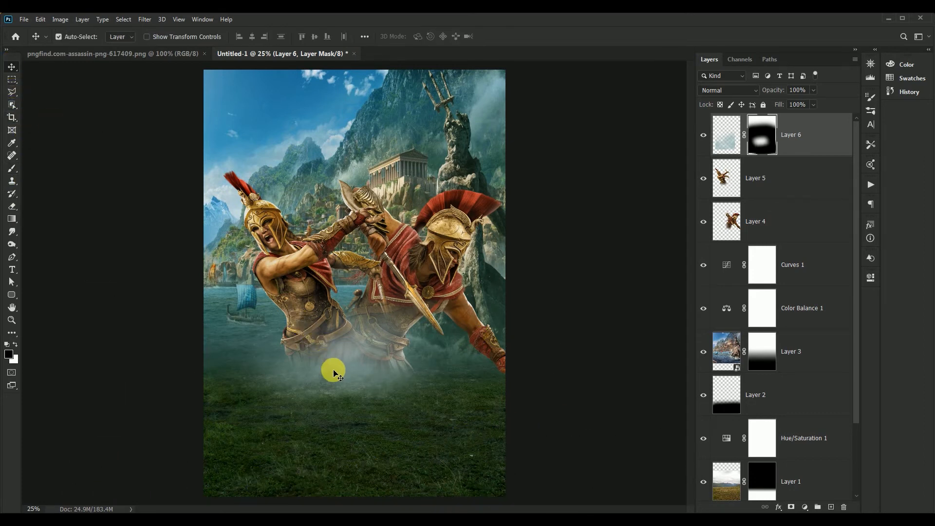
drag(334, 374, 336, 370)
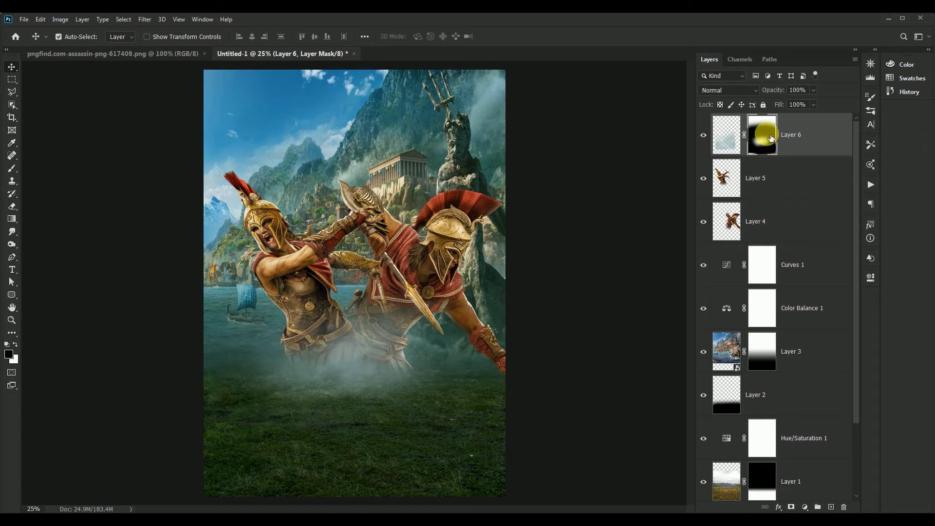
right_click(771, 138)
click(800, 154)
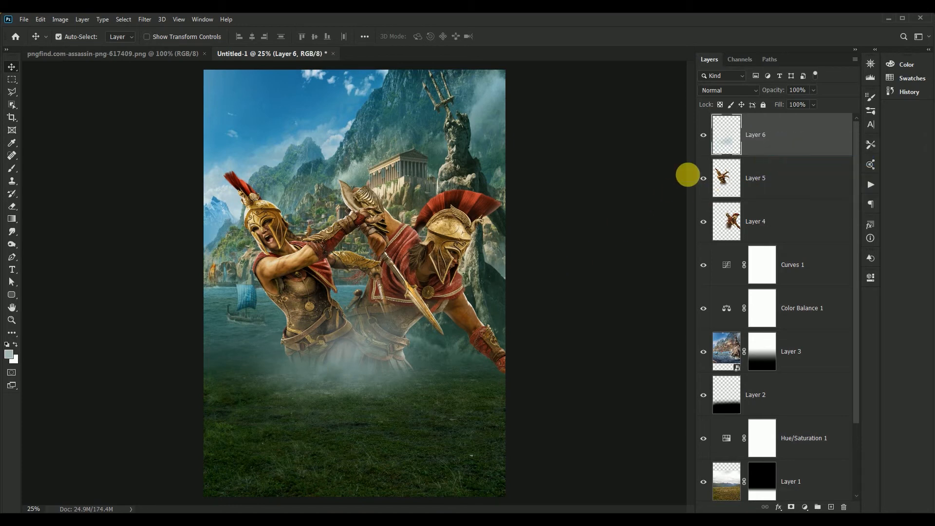
- Duplicate the Layer 6 fog nine times and spread the copies across the grass below the warriors to thicken the fog bank
key(ctrl)
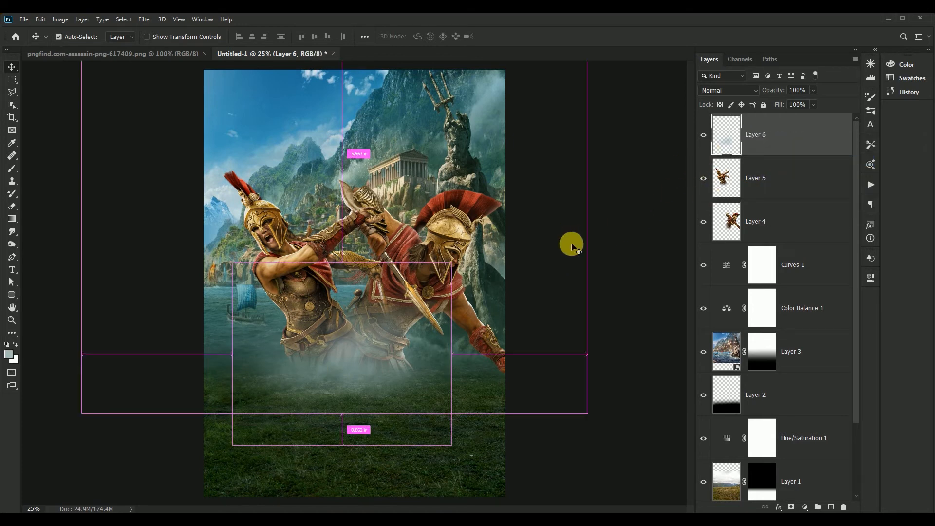
key(ctrl+j)
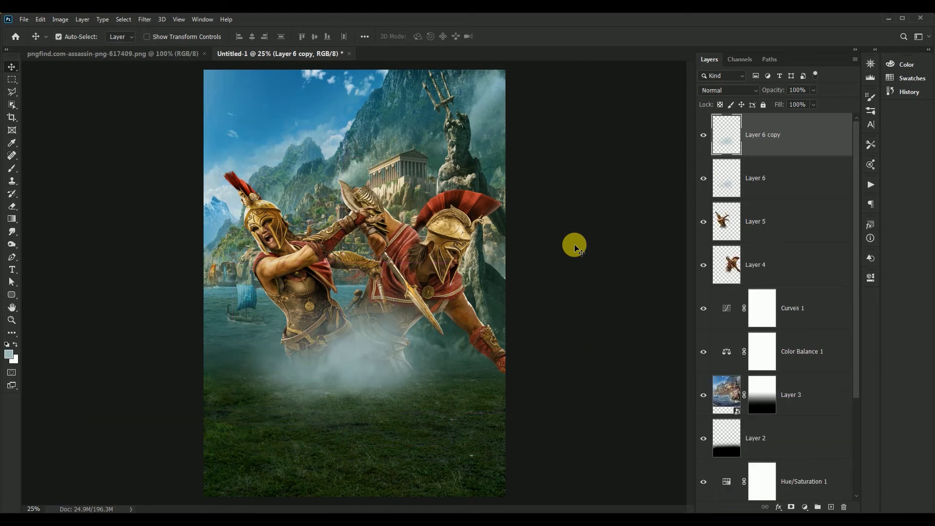
drag(361, 358, 480, 402)
key(ctrl+j)
key(ctrl+j)
key(ctrl+j)
key(ctrl+j)
key(ctrl+j)
key(ctrl+j)
key(ctrl+j)
key(ctrl+j)
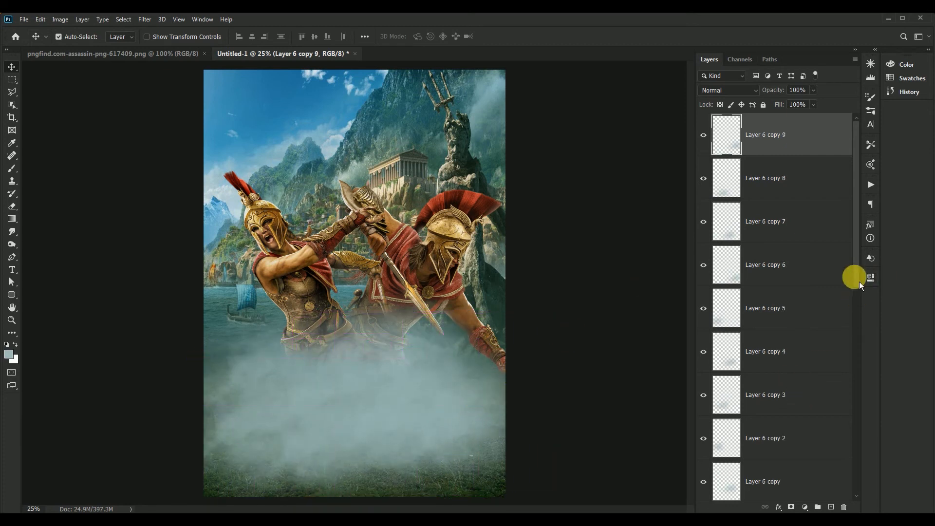
- Select all fog layers from Layer 6 up to Layer 6 copy 9 and merge them into one layer
mouse_move(859, 282)
mouse_down()
mouse_move(859, 334)
mouse_move(859, 273)
mouse_up()
click(810, 407)
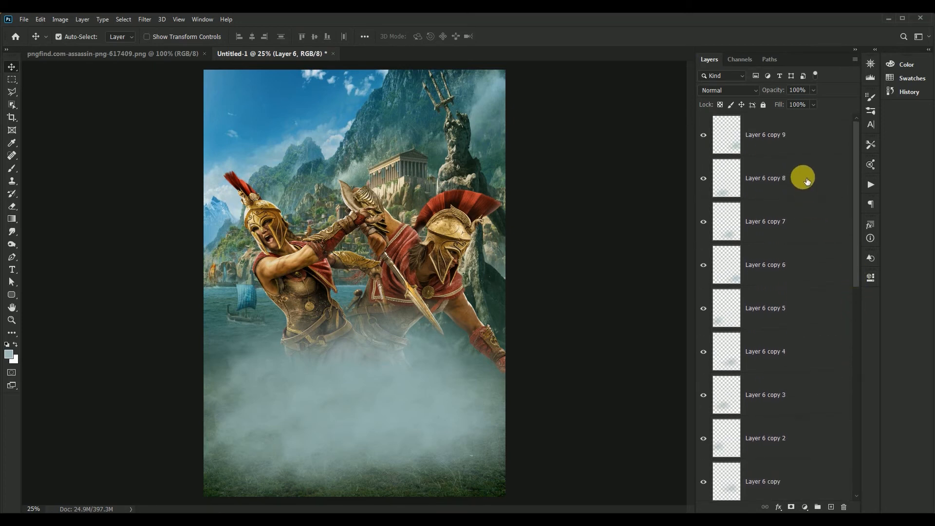
shift+click(801, 133)
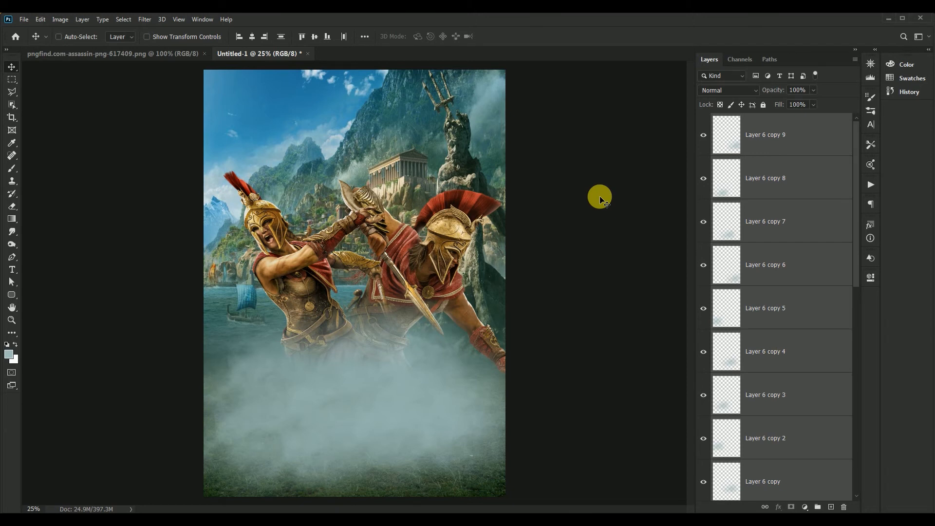
key(ctrl+e)
- Scale the merged fog to about 88% width and 90% height and position it beneath the warriors' waists
drag(338, 405, 523, 317)
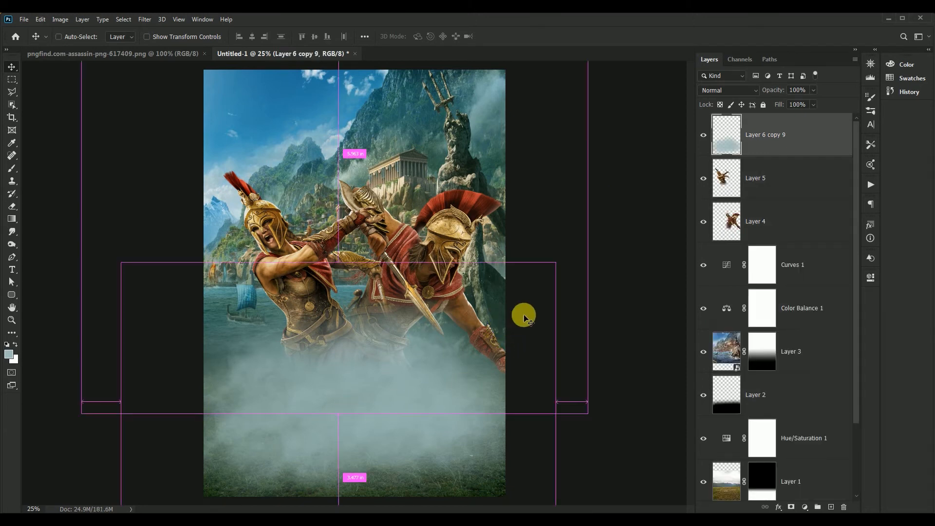
key(ctrl+t)
drag(553, 263, 504, 291)
drag(351, 404, 365, 384)
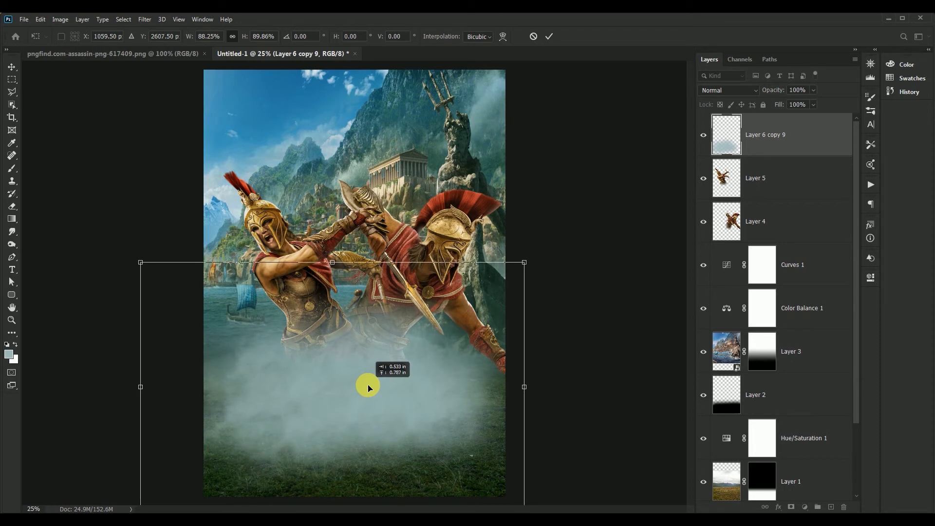
click(550, 36)
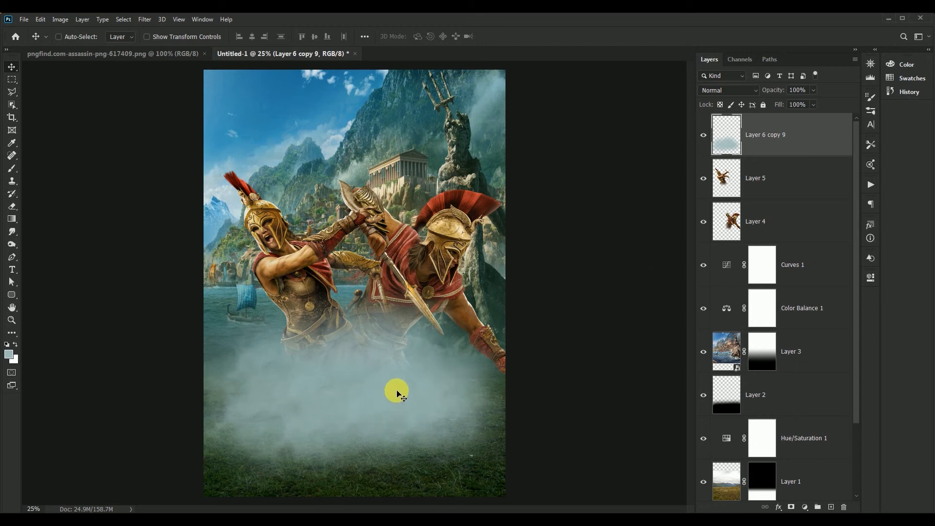
key(ctrl+0)
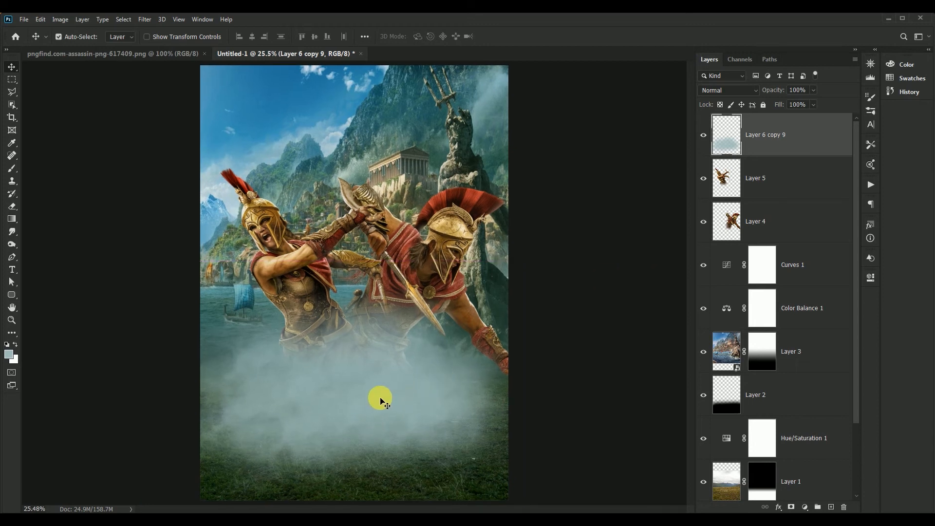
drag(381, 398, 381, 403)
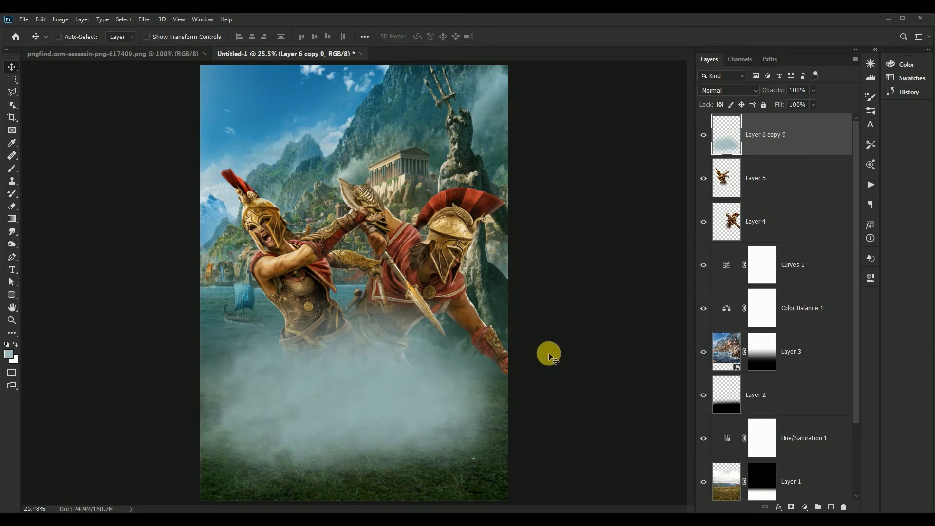
- Stamp all visible layers into a new layer and add a Deep Yellow Photo Filter adjustment above it with 40% density
key(ctrl+shift+alt+e)
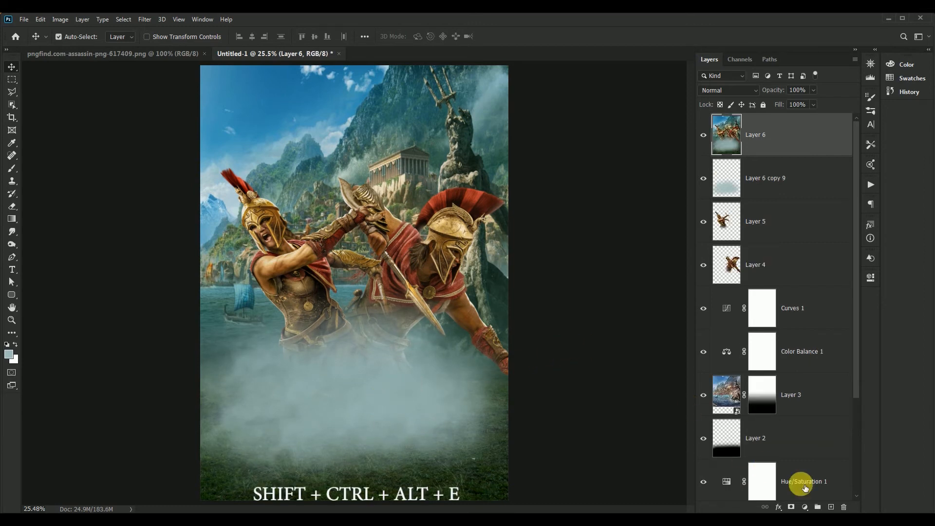
click(805, 507)
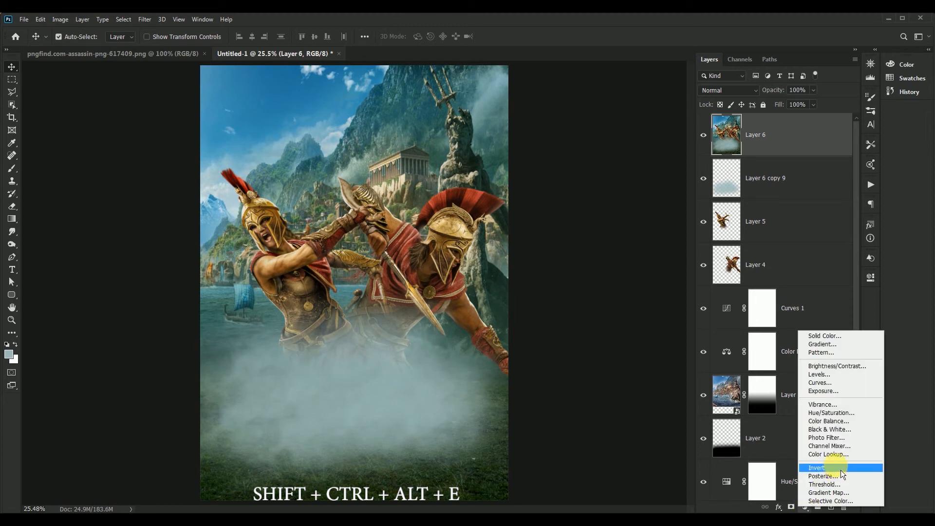
click(859, 438)
click(810, 314)
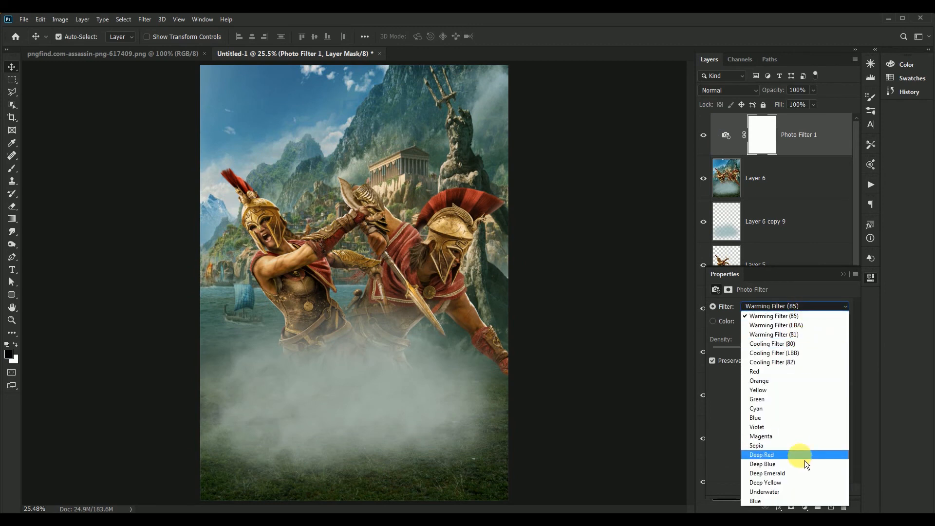
click(801, 482)
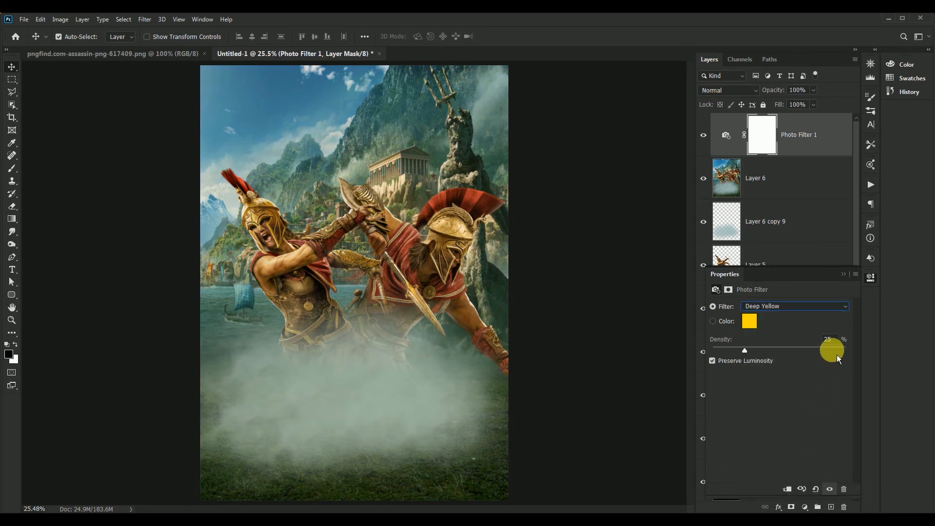
click(828, 339)
text(40)
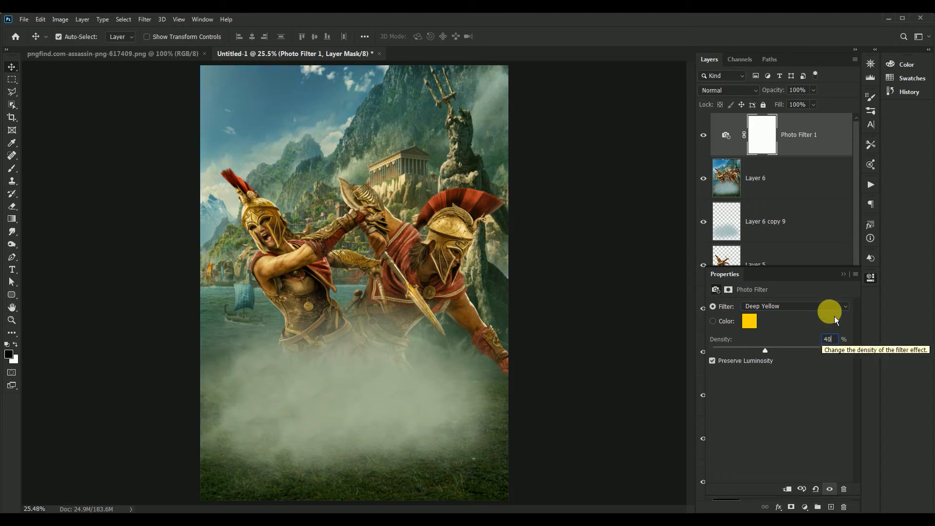
click(844, 275)
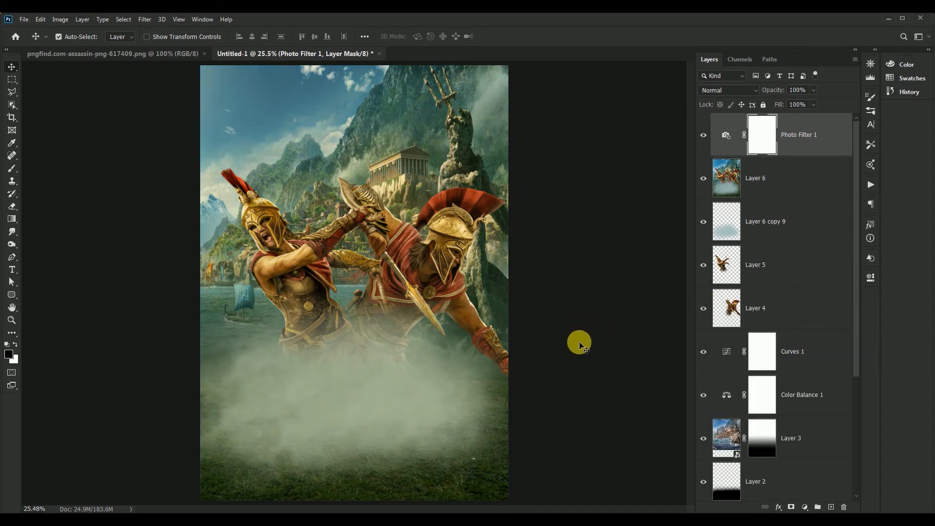
- Stamp the visible layers into another new layer and apply Color Efex Pro 4's Cross Processing filter to it with method Y06
key(ctrl+shift+alt+e)
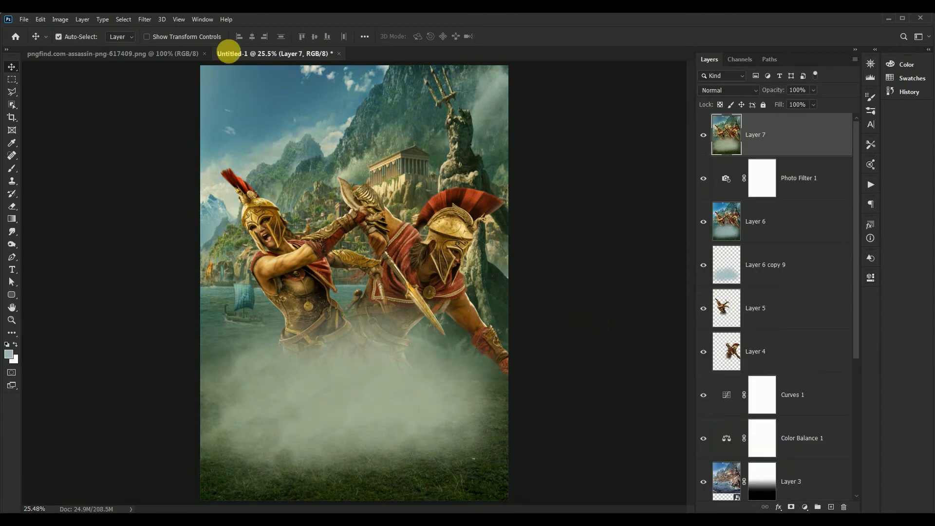
click(145, 20)
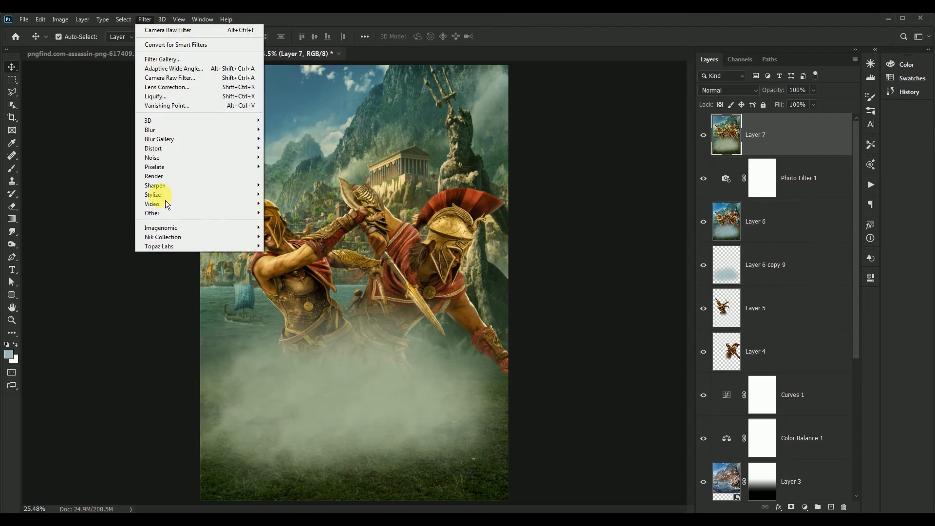
mouse_move(156, 237)
click(282, 246)
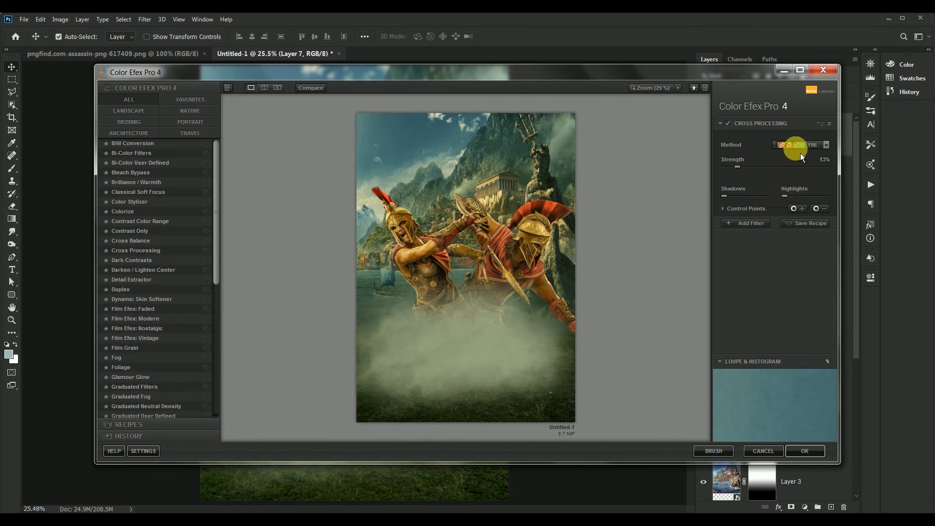
click(800, 146)
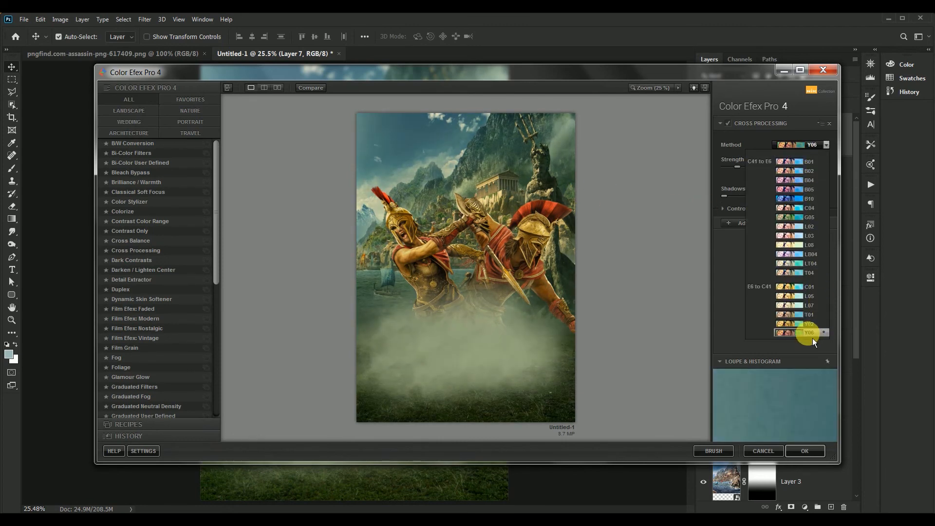
click(810, 333)
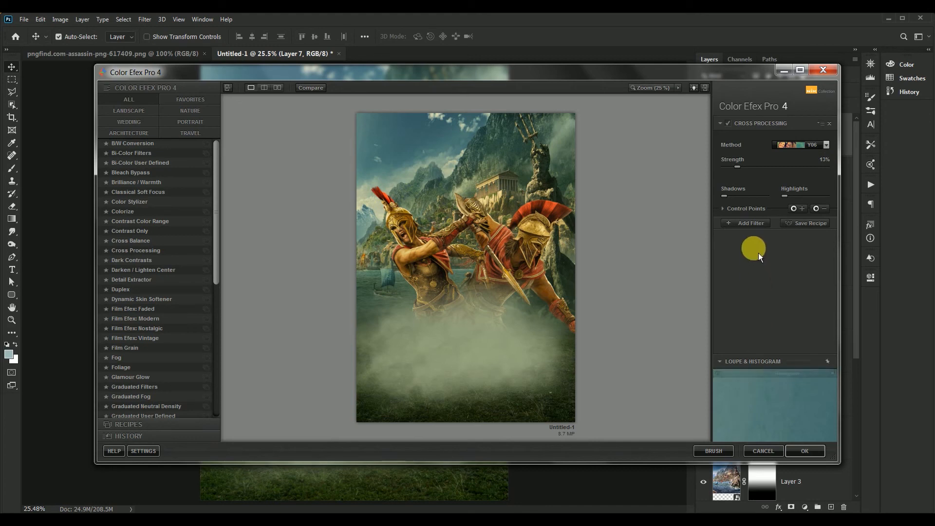
click(753, 225)
click(804, 450)
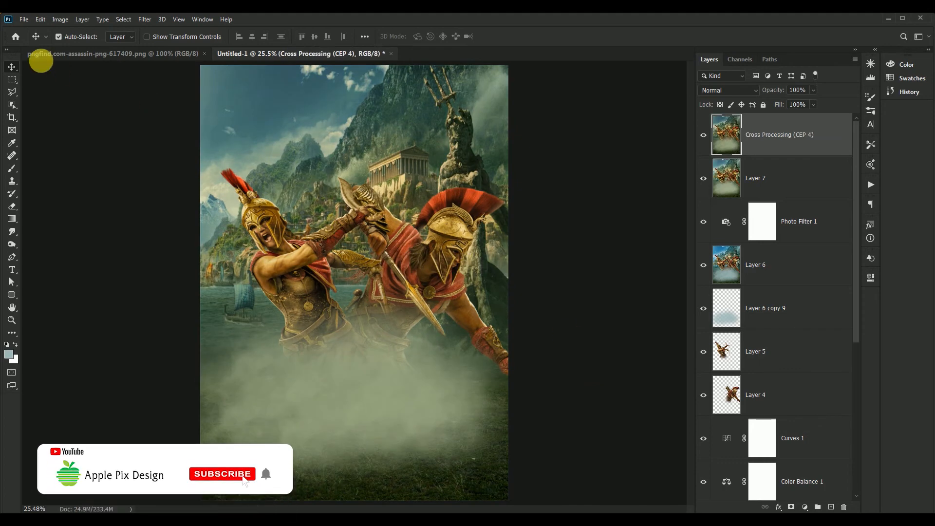
- Copy the Assassin's Creed Odyssey logo into the poster, close its source document and place the logo over the fog
click(44, 53)
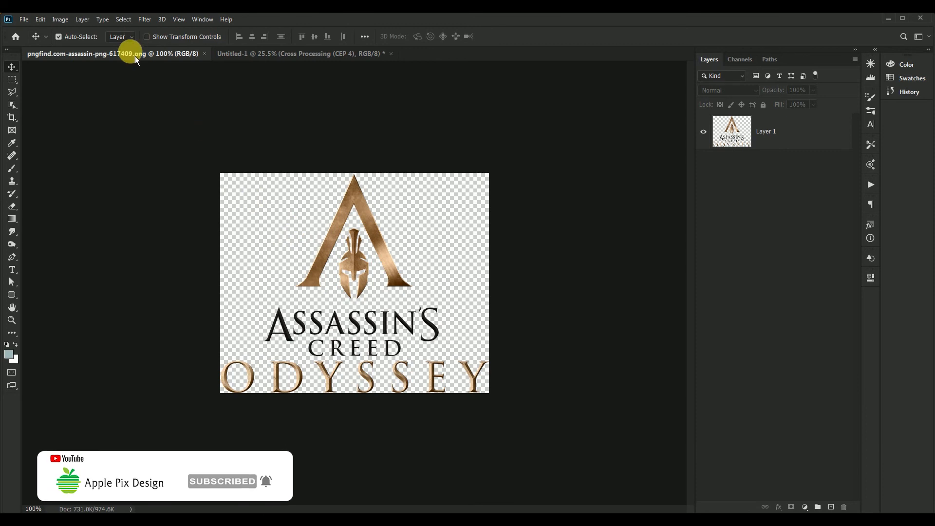
drag(135, 56, 273, 144)
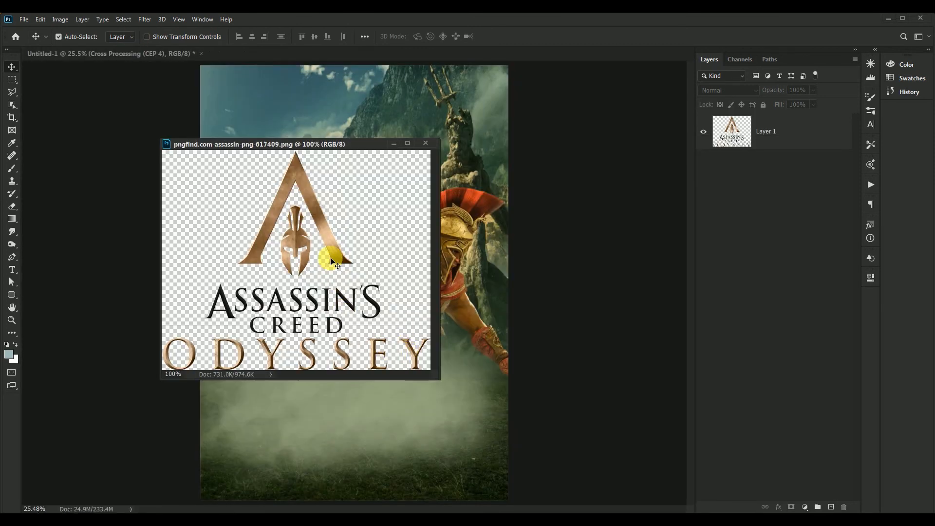
drag(331, 262, 393, 110)
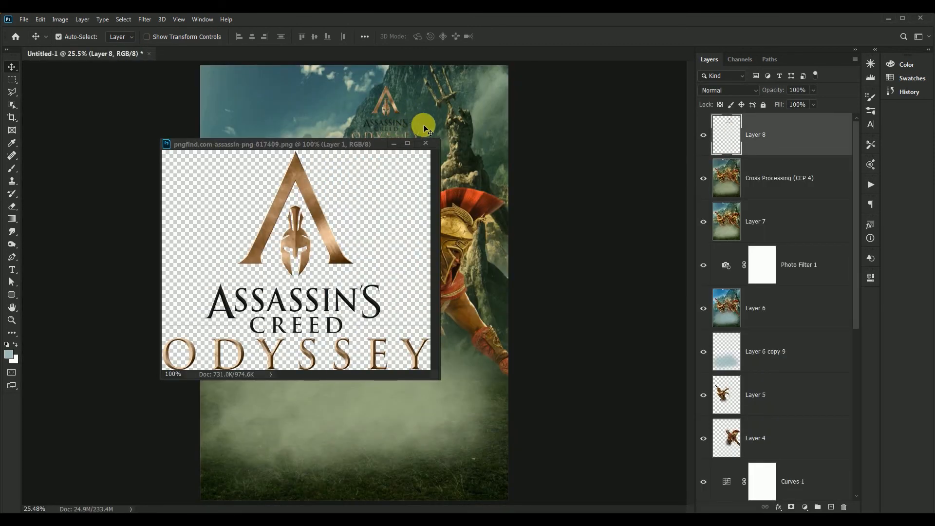
click(426, 143)
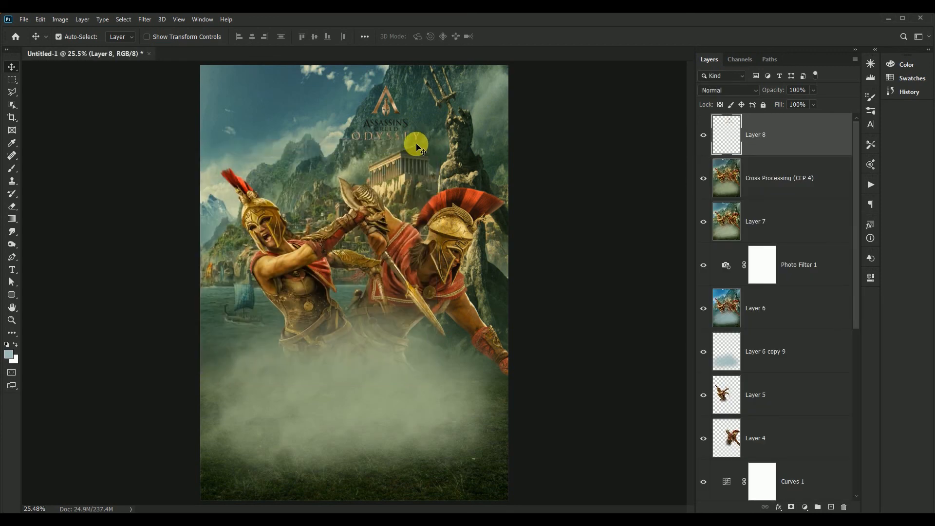
drag(385, 113, 360, 378)
- Convert the logo layer to a smart object, then enlarge it to about 212% width and 236% height over the fog
right_click(795, 135)
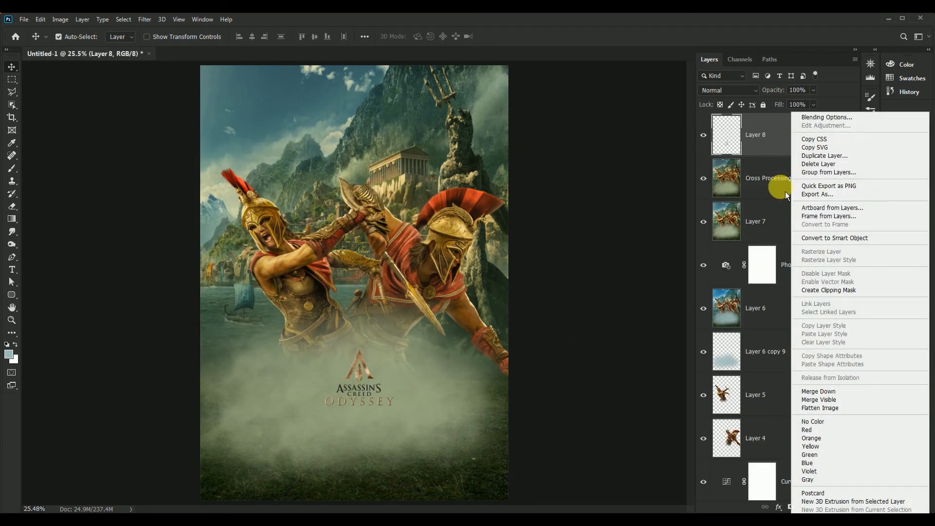
click(811, 239)
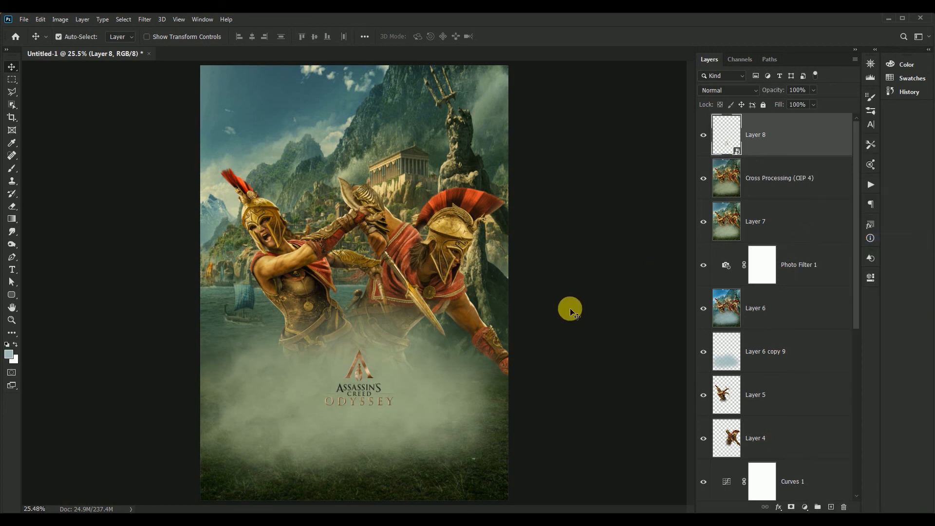
key(ctrl+t)
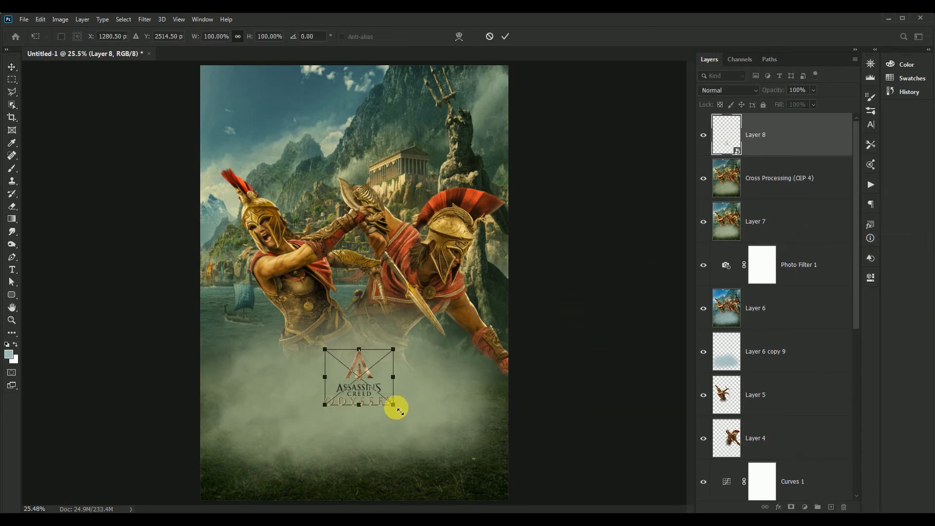
drag(400, 412, 475, 481)
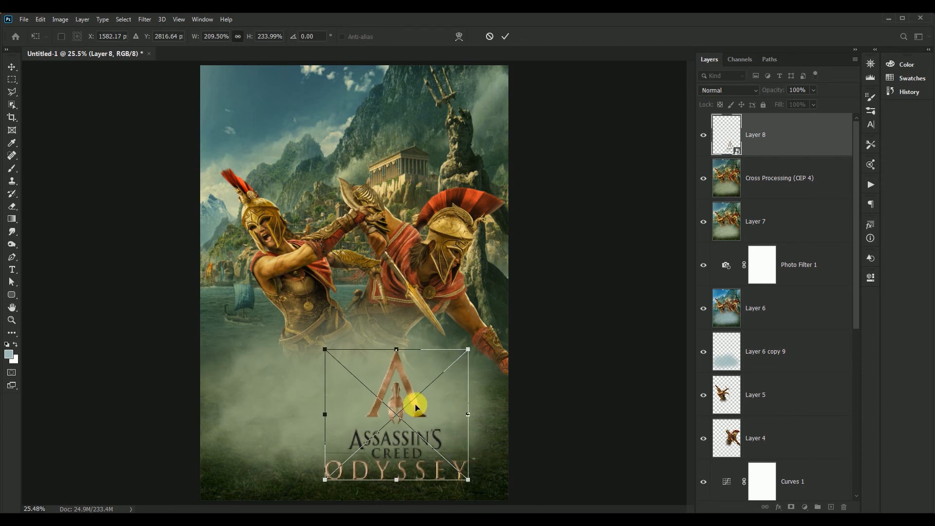
drag(417, 407, 377, 383)
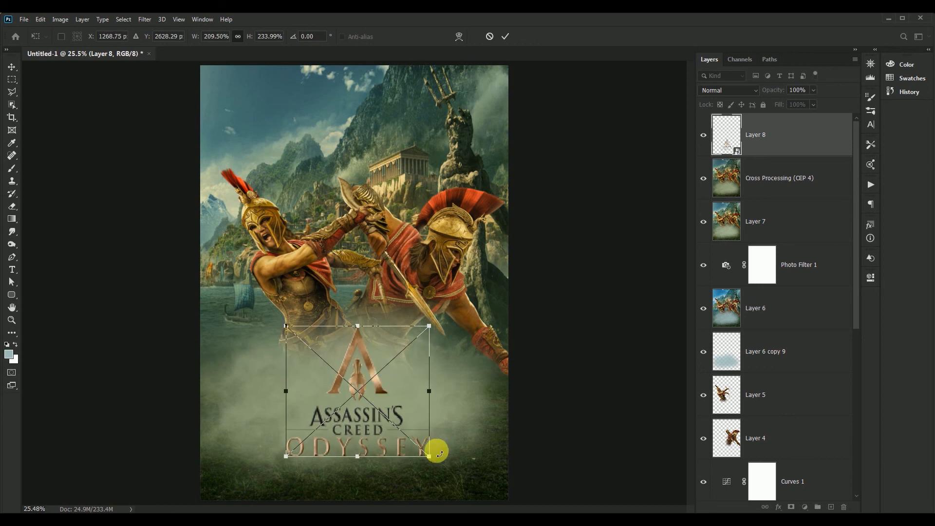
drag(429, 456, 424, 449)
drag(426, 449, 432, 458)
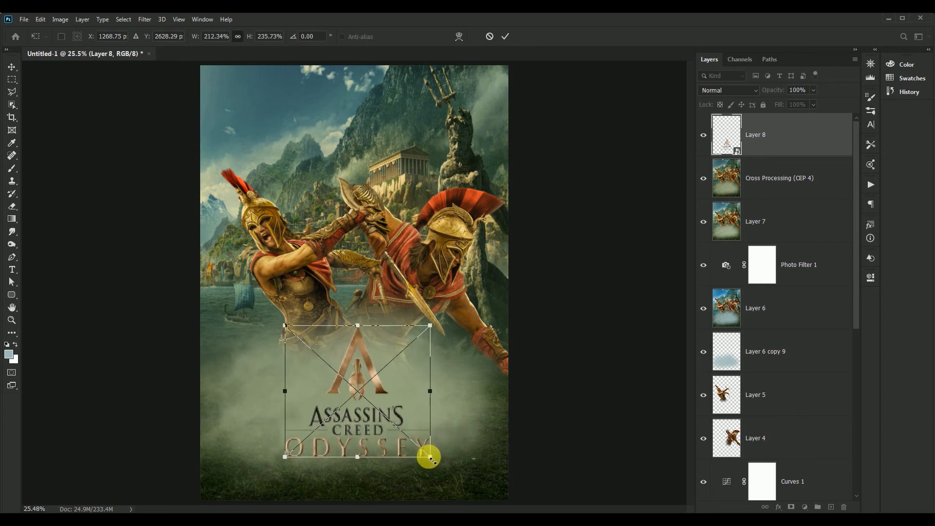
click(506, 36)
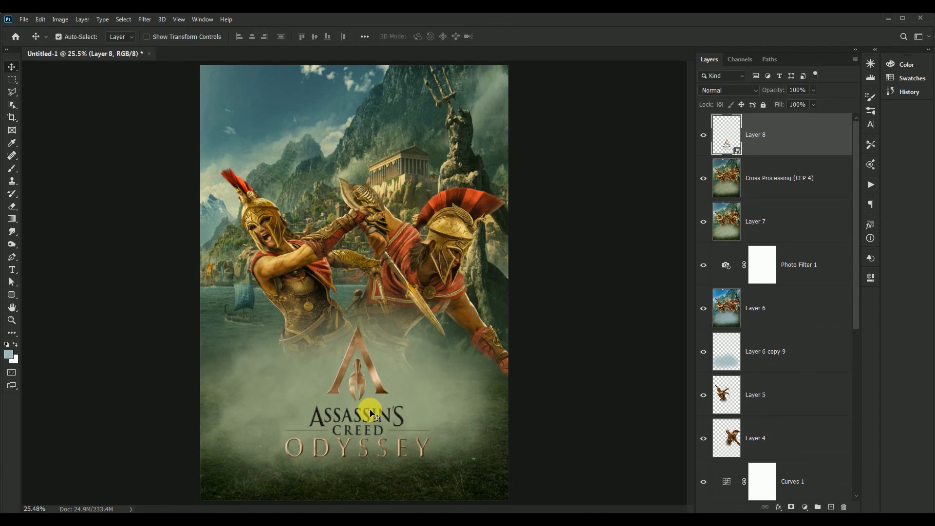
- Shrink the logo slightly and fine-tune its position so it sits horizontally centred over the fog below the warriors
drag(356, 388, 378, 393)
click(382, 392)
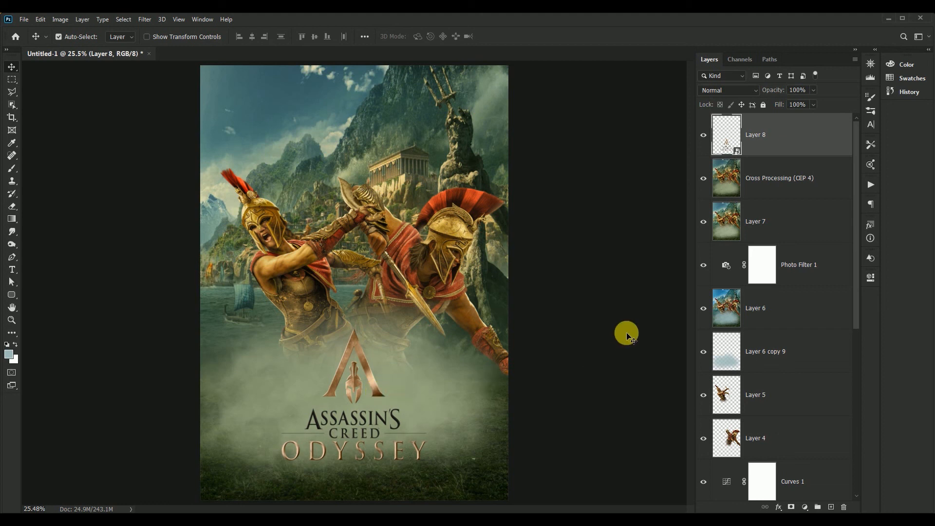
key(ctrl+t)
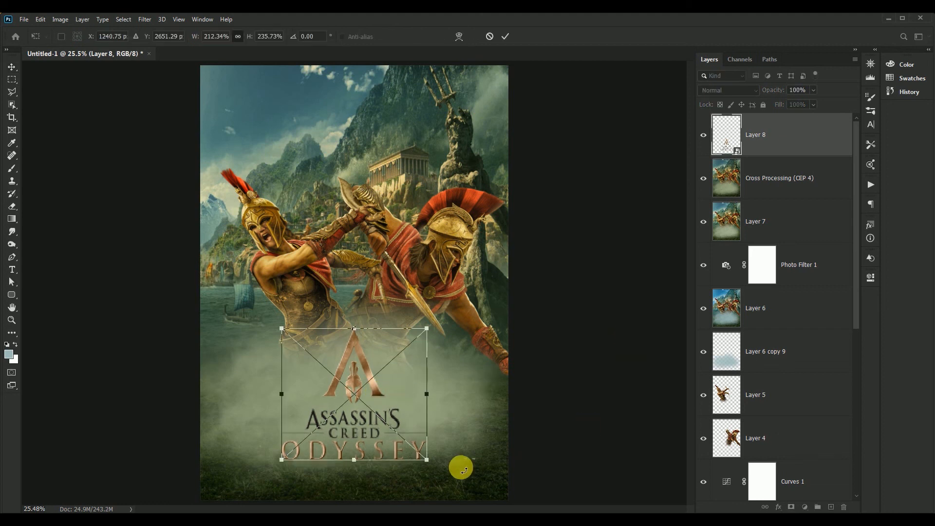
drag(426, 455, 423, 448)
click(506, 37)
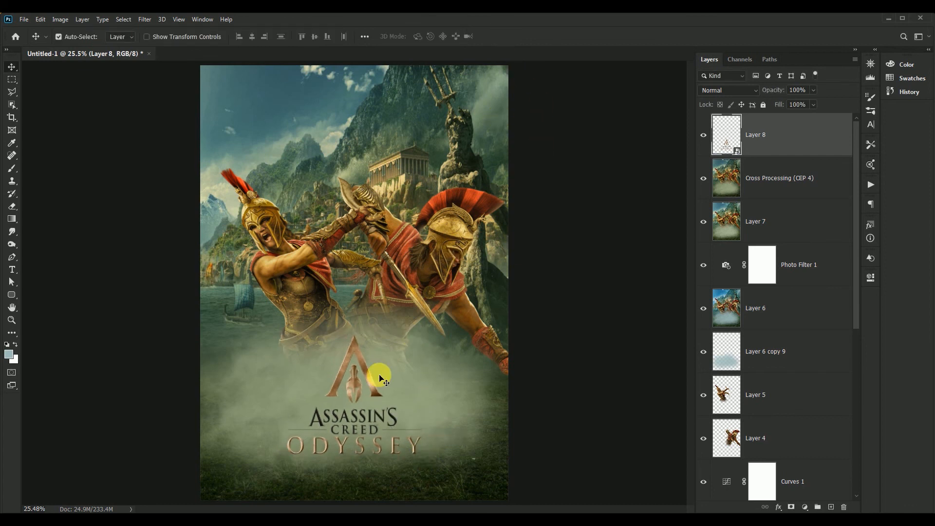
drag(355, 393, 354, 393)
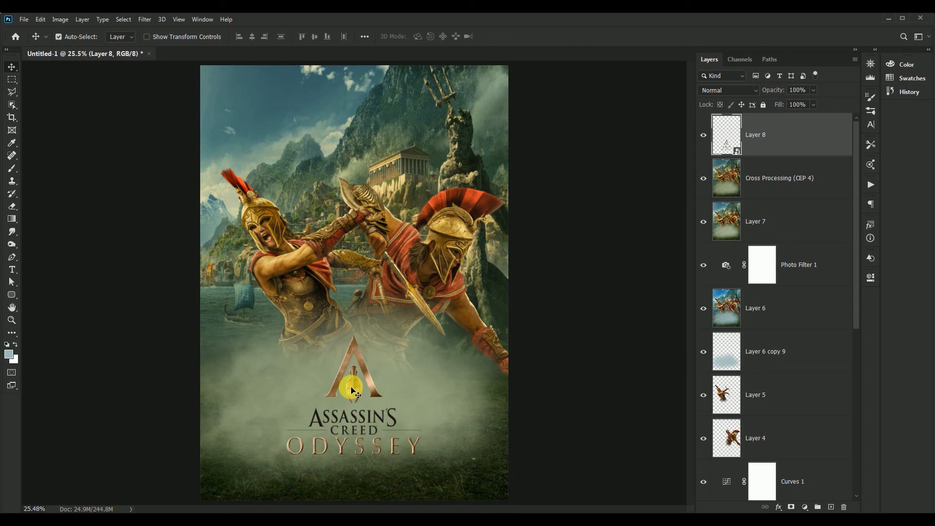
drag(354, 393, 352, 392)
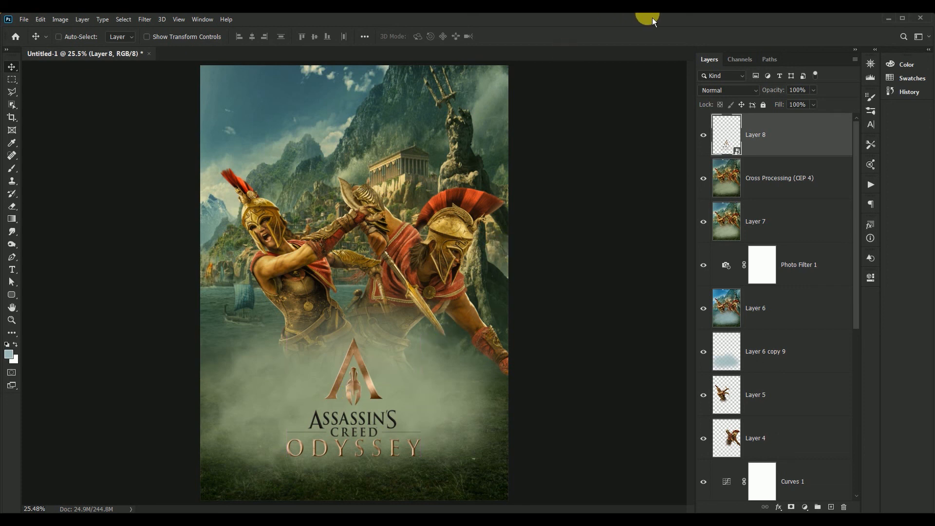